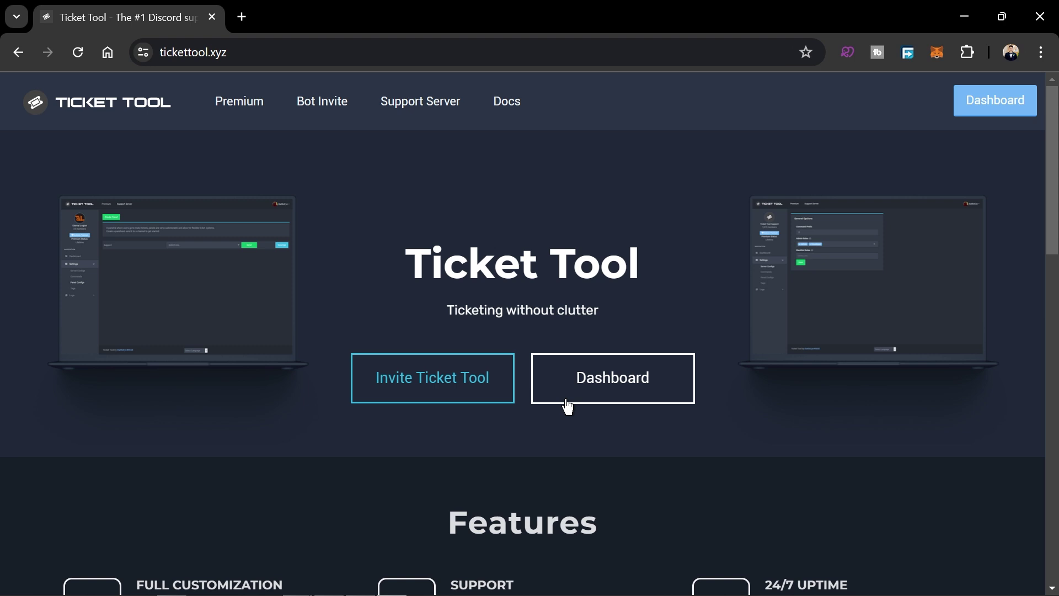
# Step: Use Invite Ticket Tool on tickettool.xyz to open Discord's bot authorisation page
pyautogui.moveTo(282, 55); pyautogui.dragTo(156, 54)
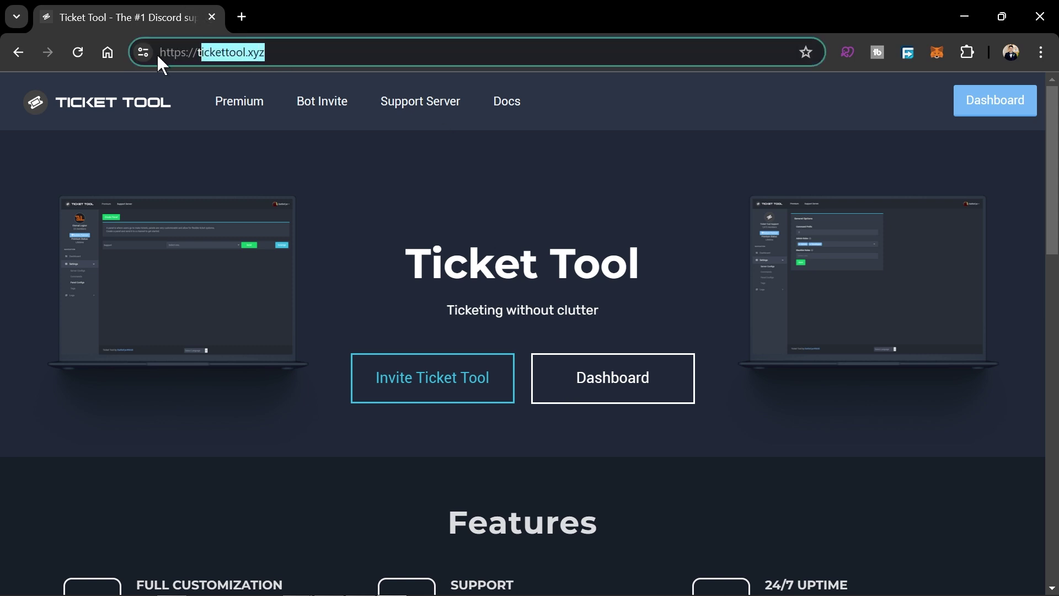
pyautogui.click(331, 45)
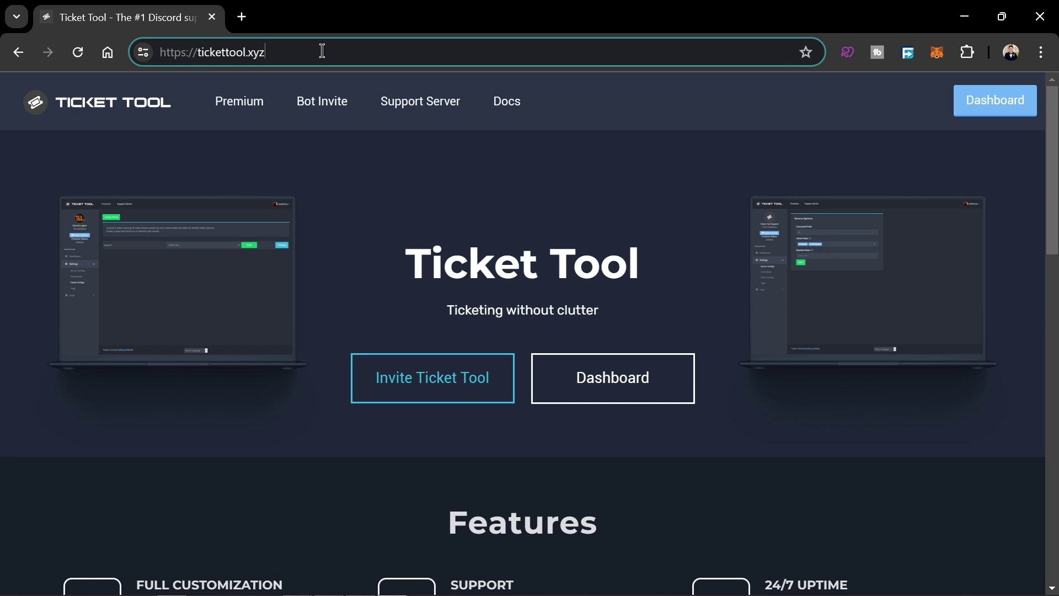
pyautogui.click(433, 387)
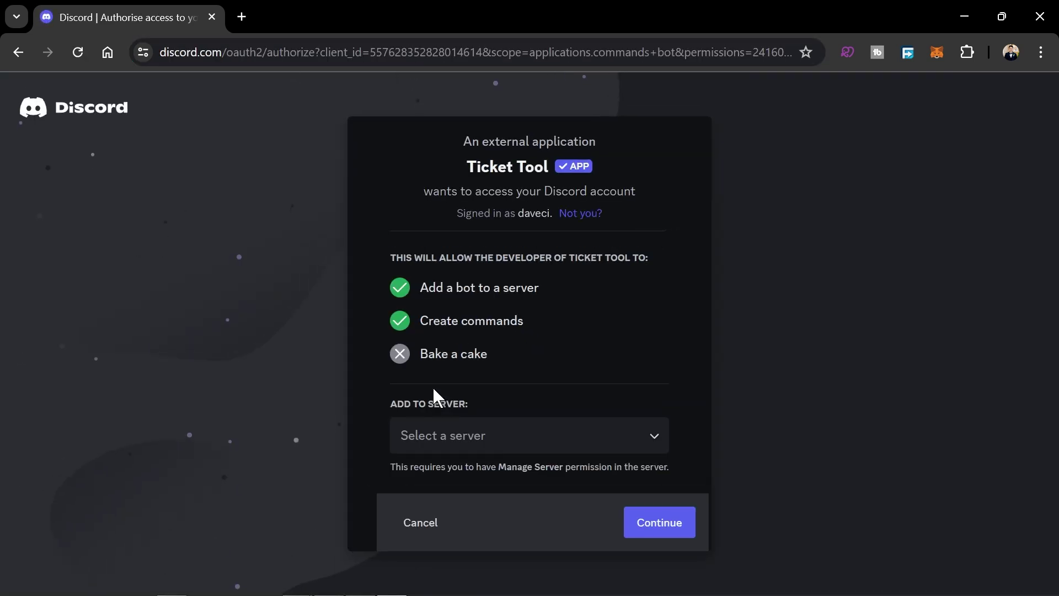
pyautogui.click(465, 449)
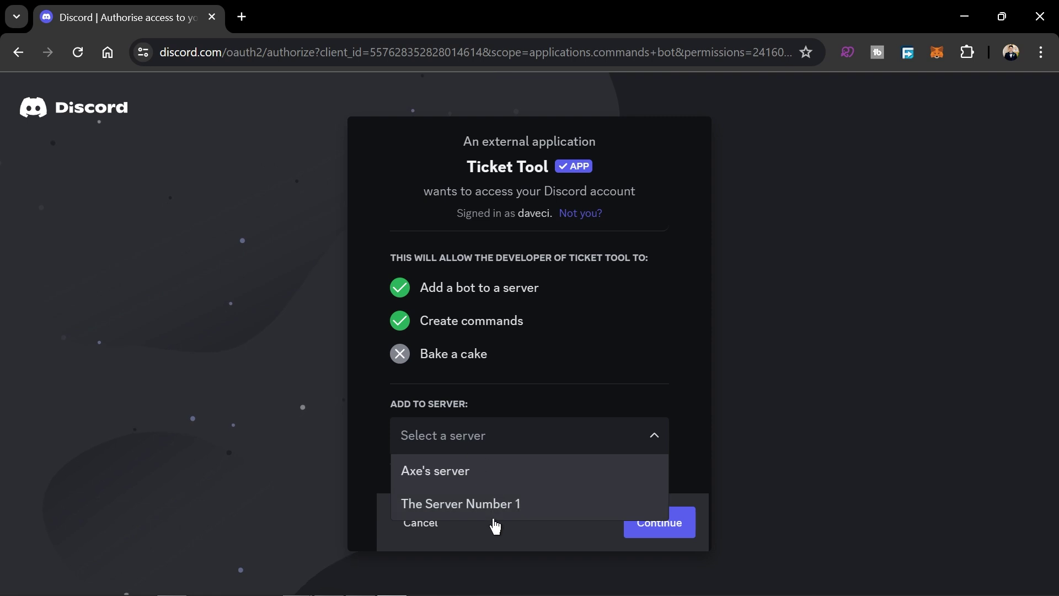
pyautogui.click(448, 470)
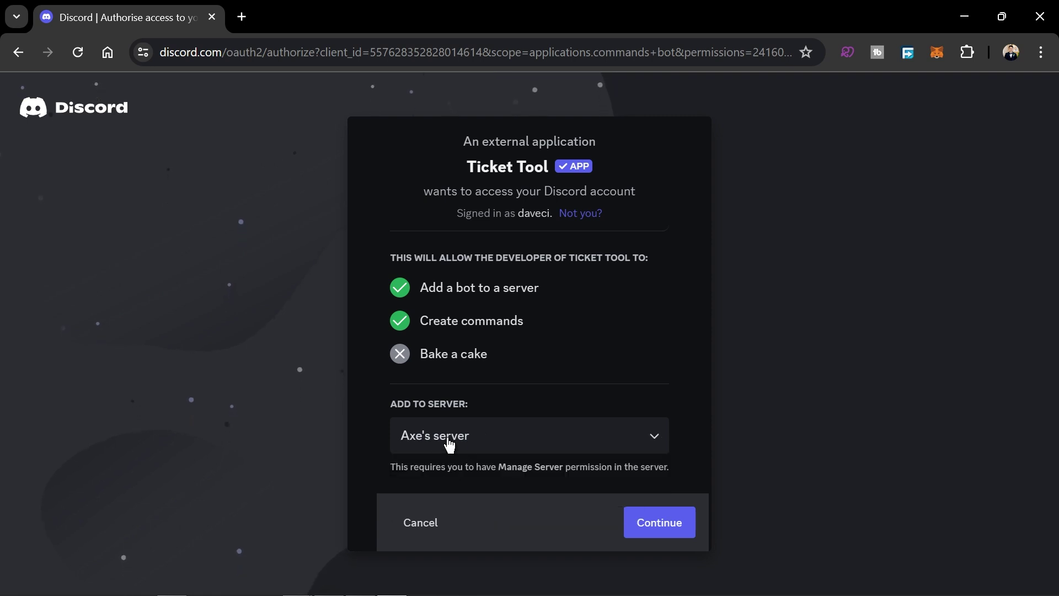
pyautogui.click(643, 530)
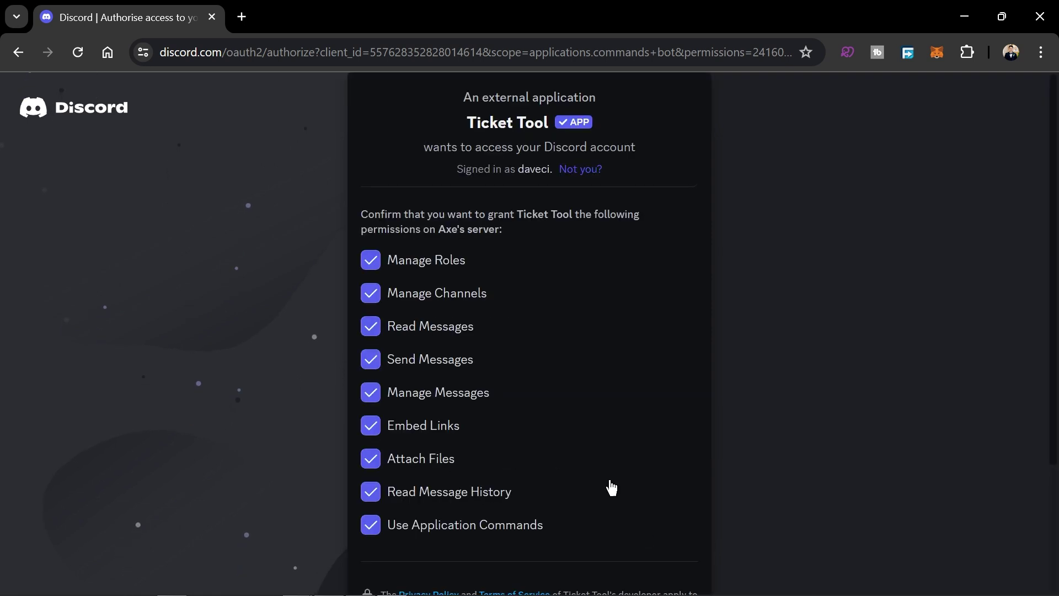
pyautogui.scroll(-3, 610, 487)
pyautogui.click(679, 555)
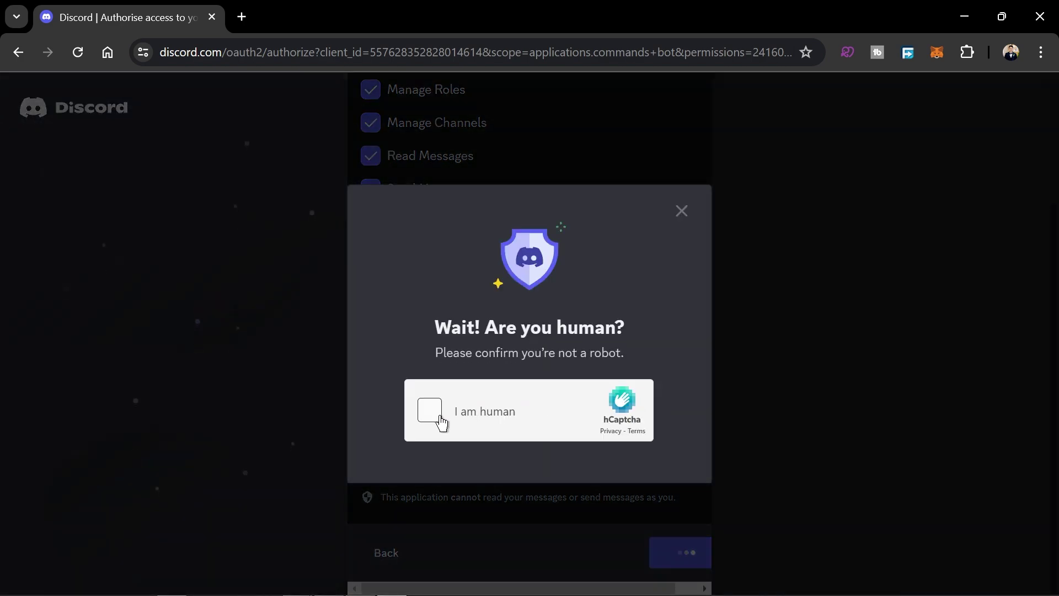
pyautogui.click(424, 419)
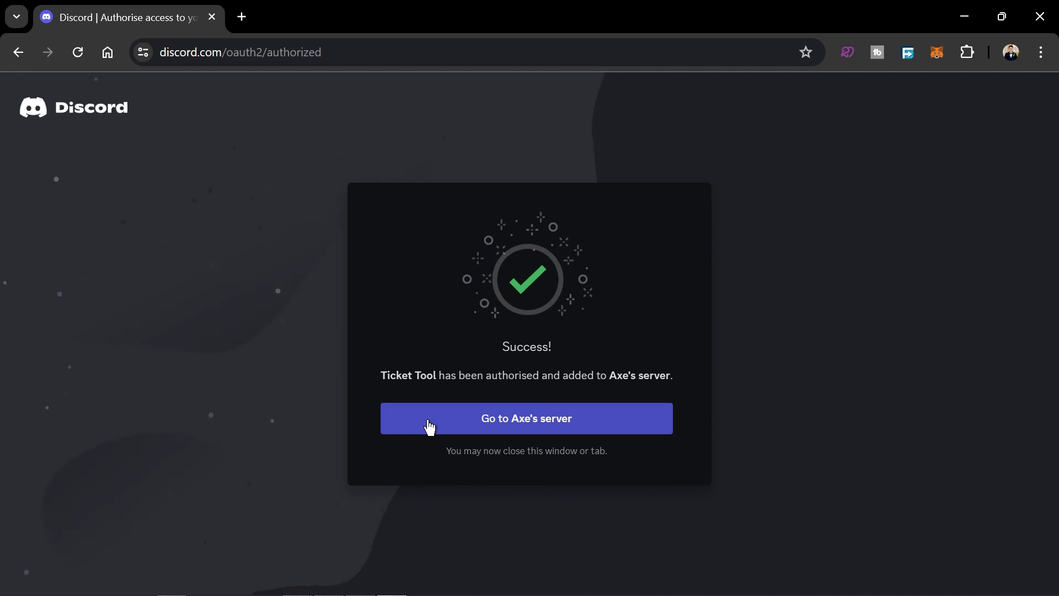
pyautogui.click(478, 426)
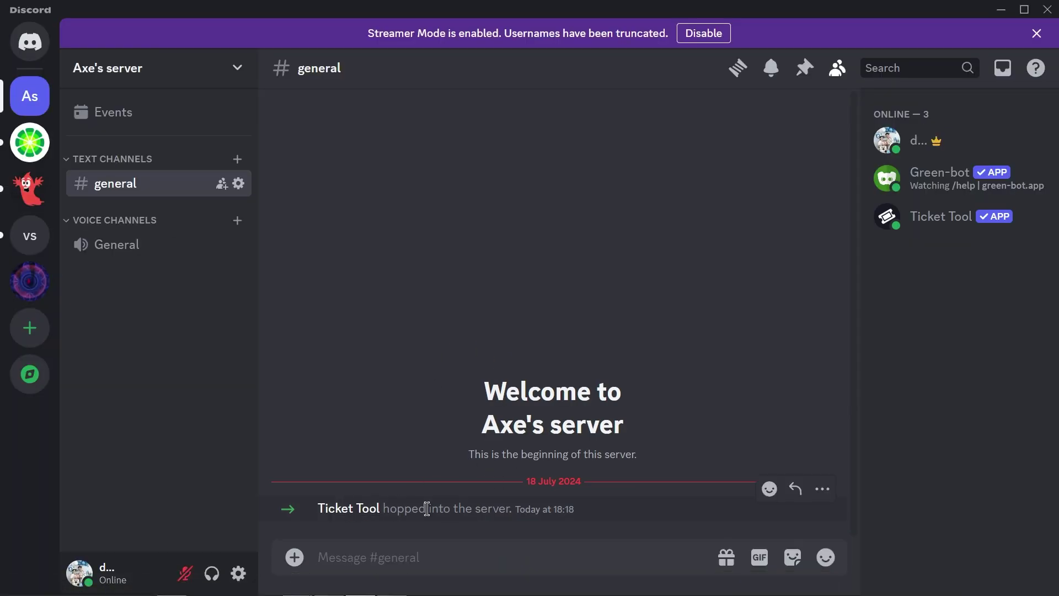
pyautogui.hotkey('alt', 'Tab')
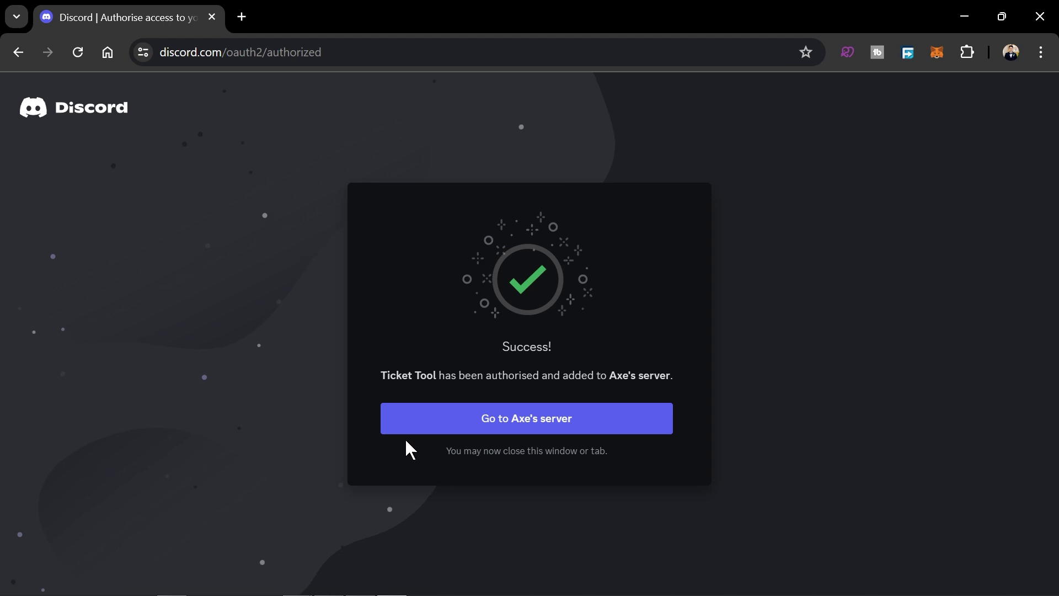
# Step: Load the tickettool.xyz home page in the browser
pyautogui.click(457, 429)
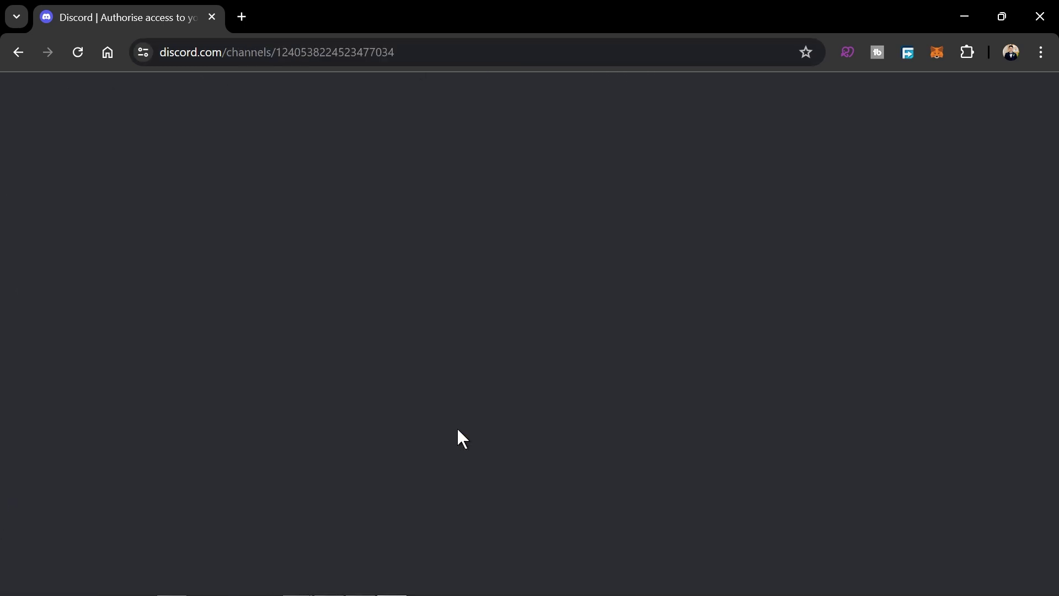
pyautogui.click(302, 60)
pyautogui.write('ticket')
pyautogui.press('Down')
pyautogui.press('Down')
pyautogui.press('Down')
pyautogui.press('Down')
pyautogui.press('Down')
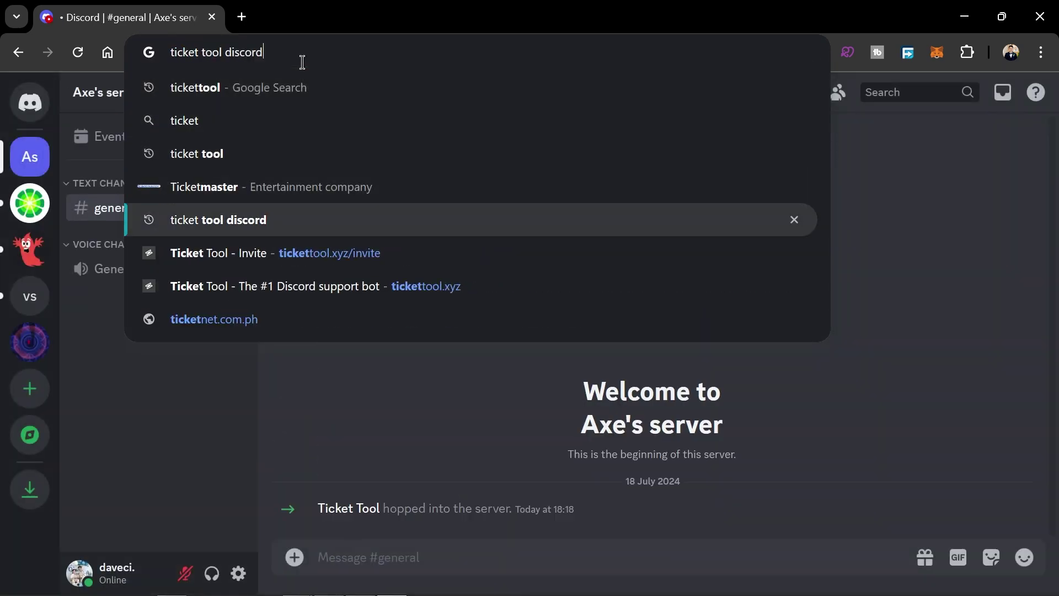
pyautogui.hotkey('shift', 'Left')
pyautogui.hotkey('shift', 'Left')
pyautogui.hotkey('shift', 'Left')
pyautogui.hotkey('shift', 'Left')
pyautogui.hotkey('shift', 'Left')
pyautogui.hotkey('shift', 'Left')
pyautogui.press('BackSpace')
pyautogui.press('Return')
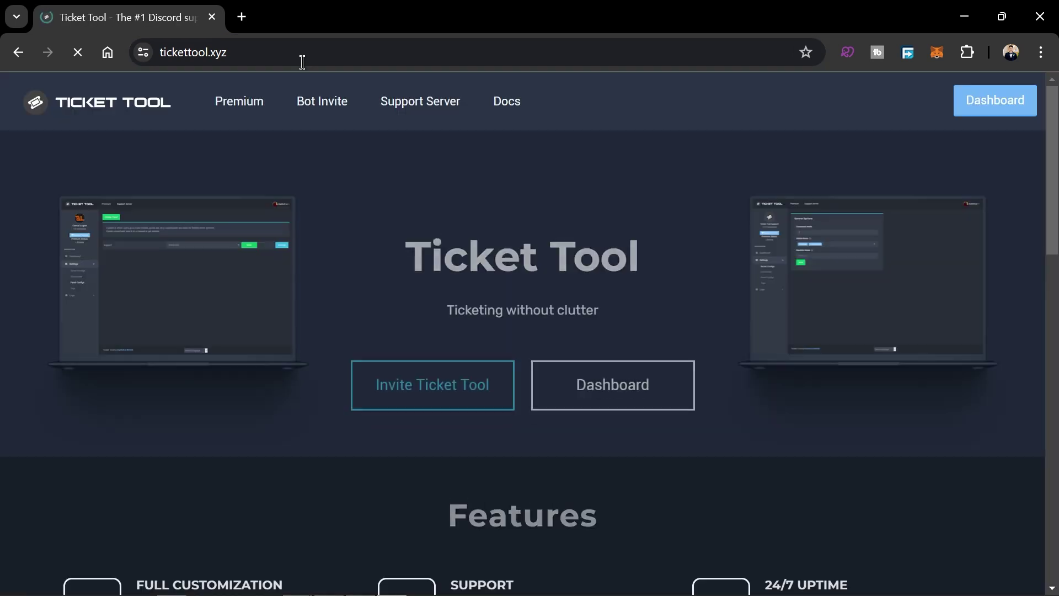
pyautogui.click(992, 112)
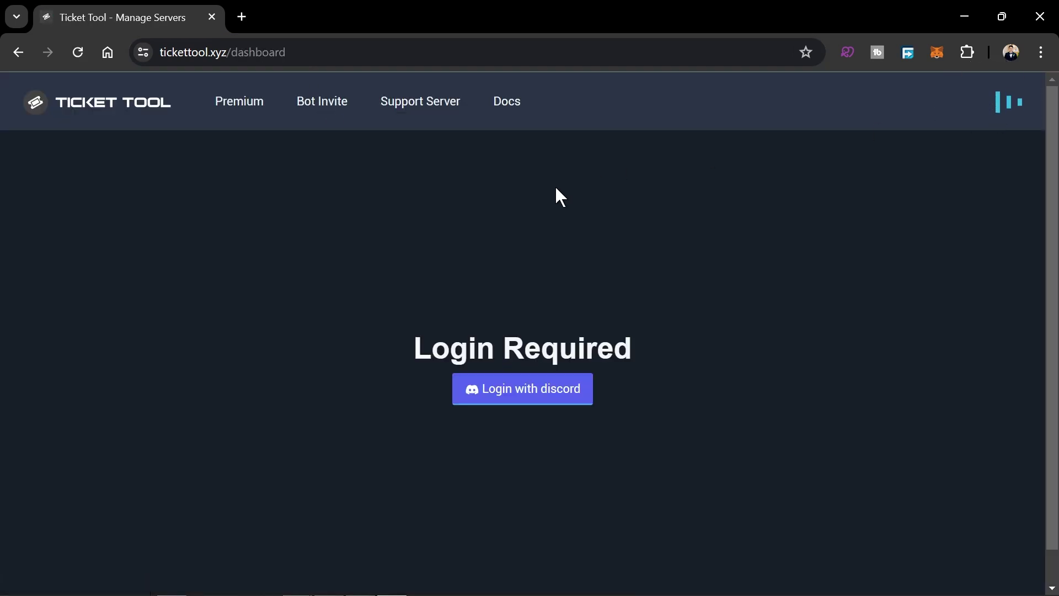
pyautogui.click(505, 399)
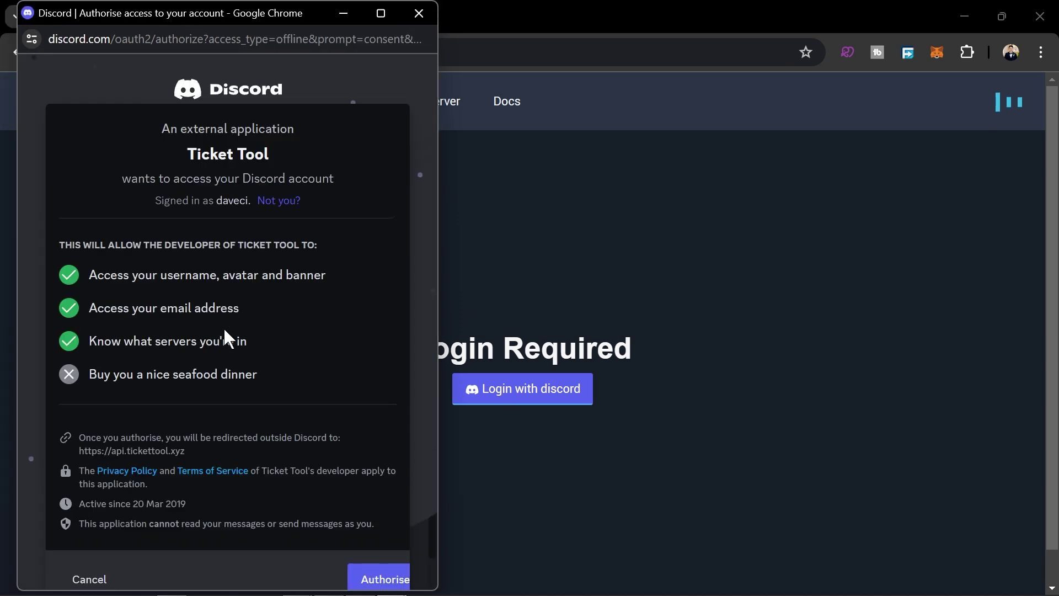
pyautogui.scroll(-1, 223, 327)
pyautogui.click(360, 549)
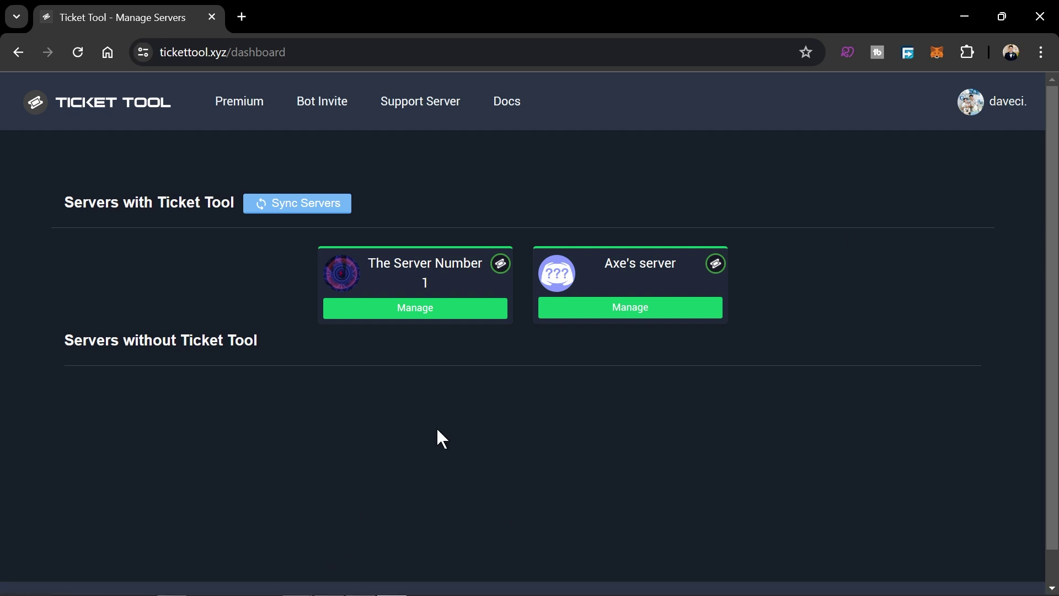
pyautogui.click(627, 312)
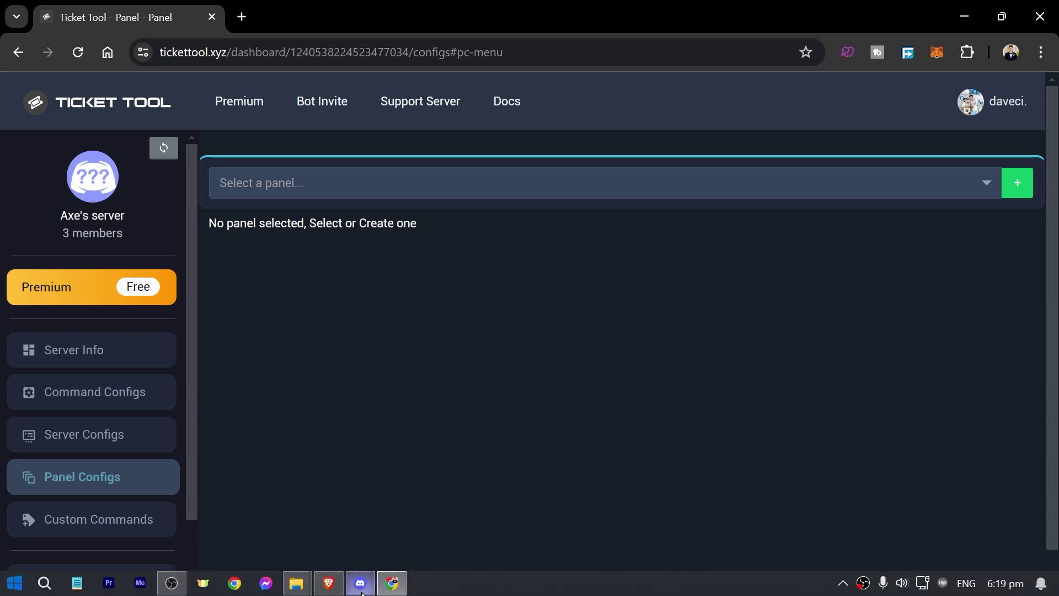
pyautogui.click(361, 584)
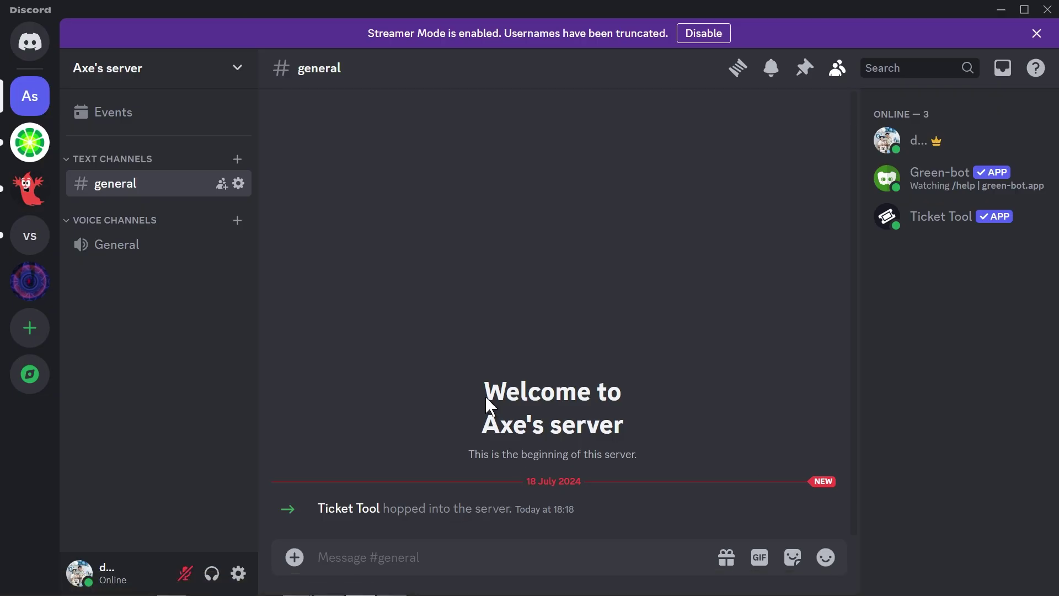
# Step: In Server Settings > Roles, drag Ticket Tool above Green-bot and save
pyautogui.click(202, 73)
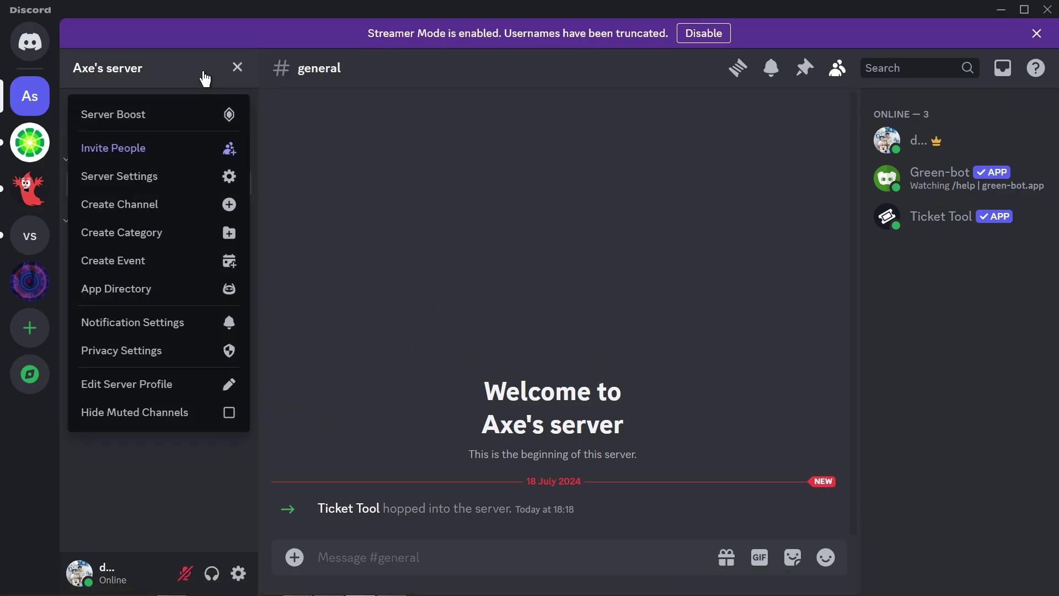
pyautogui.click(166, 192)
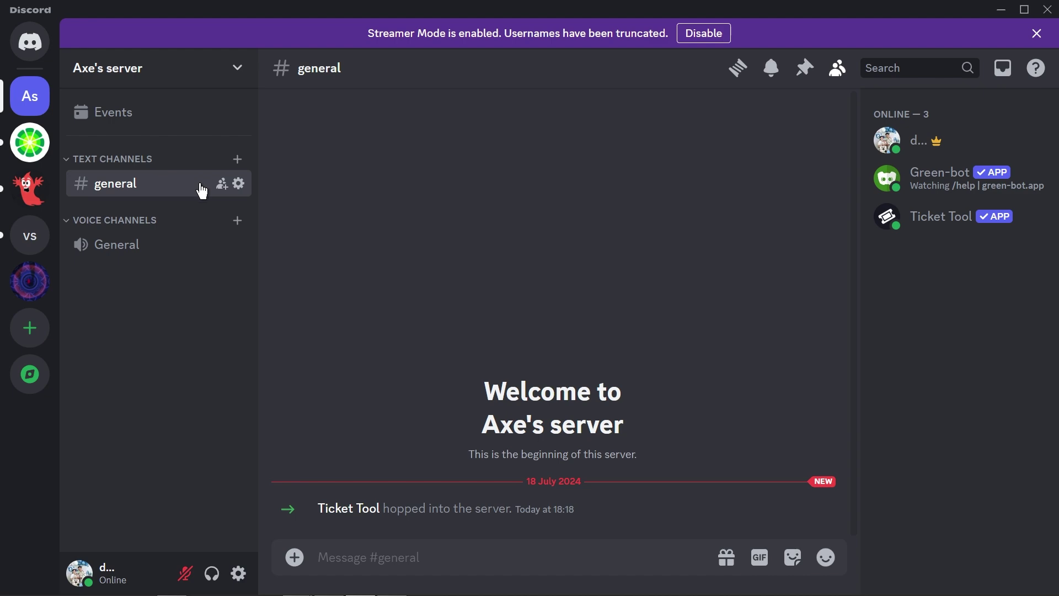
pyautogui.click(236, 83)
pyautogui.click(219, 164)
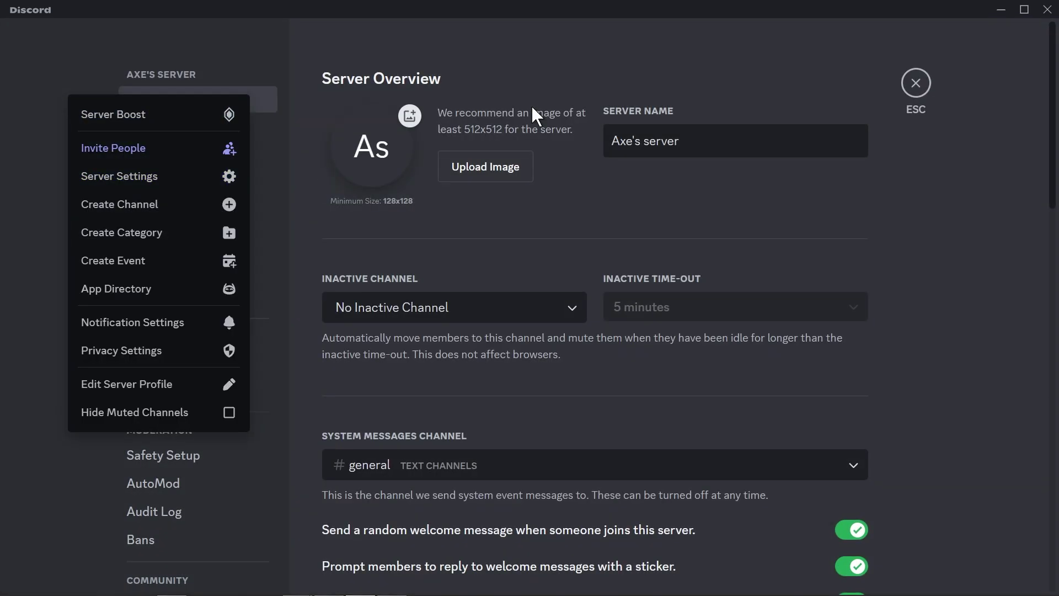
pyautogui.click(159, 129)
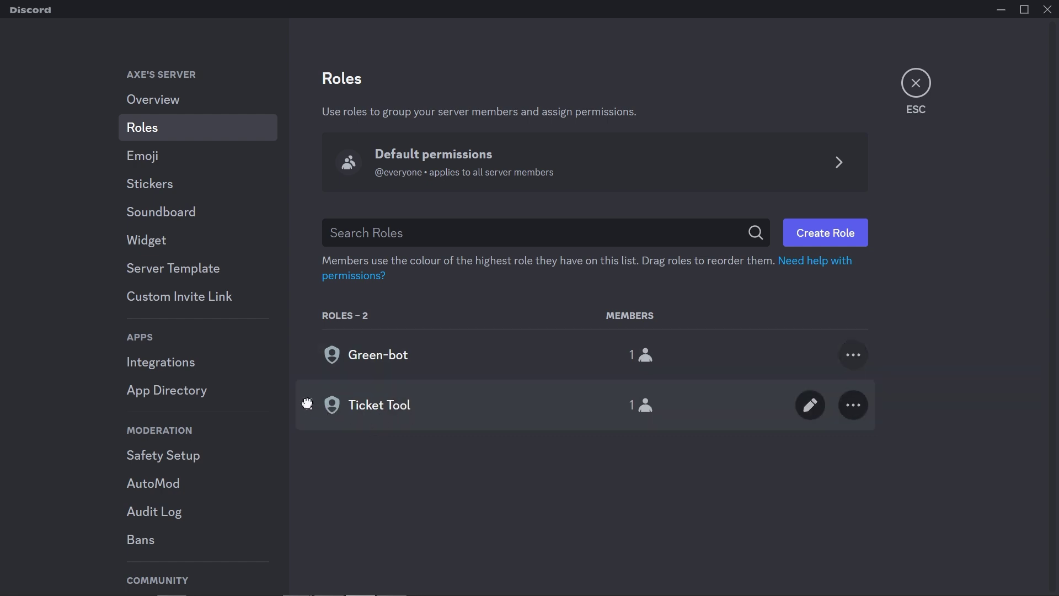
pyautogui.moveTo(309, 404); pyautogui.dragTo(364, 323)
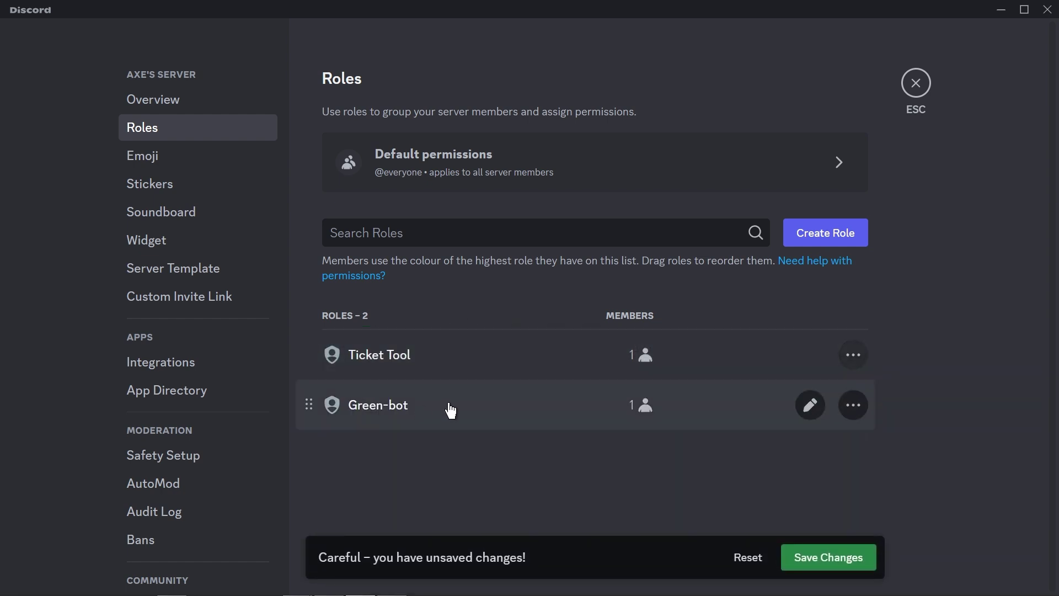
pyautogui.click(807, 562)
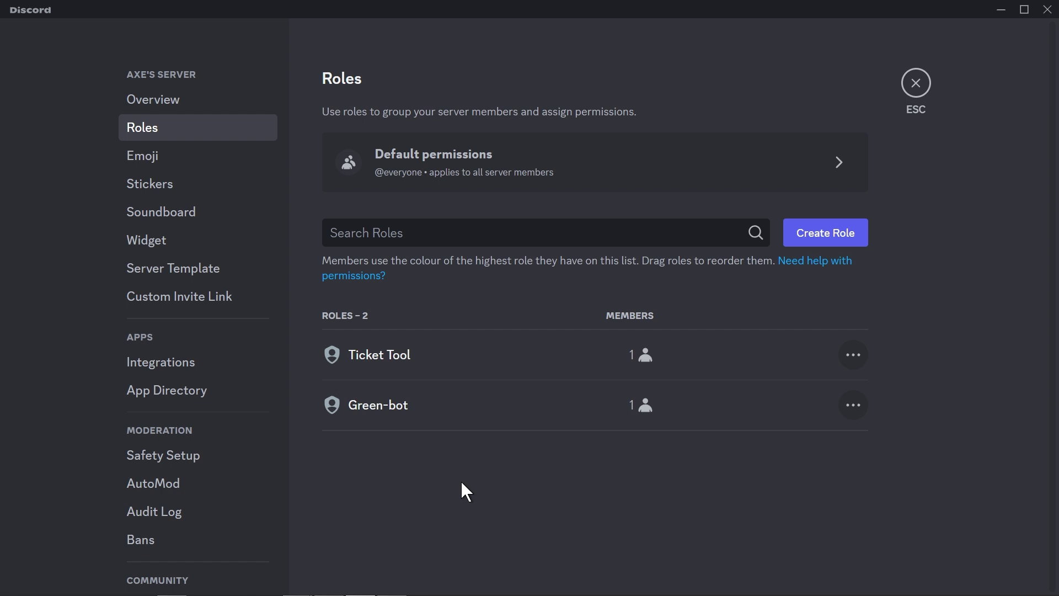
# Step: Create a yellow role named 'Support Staff' and save it
pyautogui.click(841, 234)
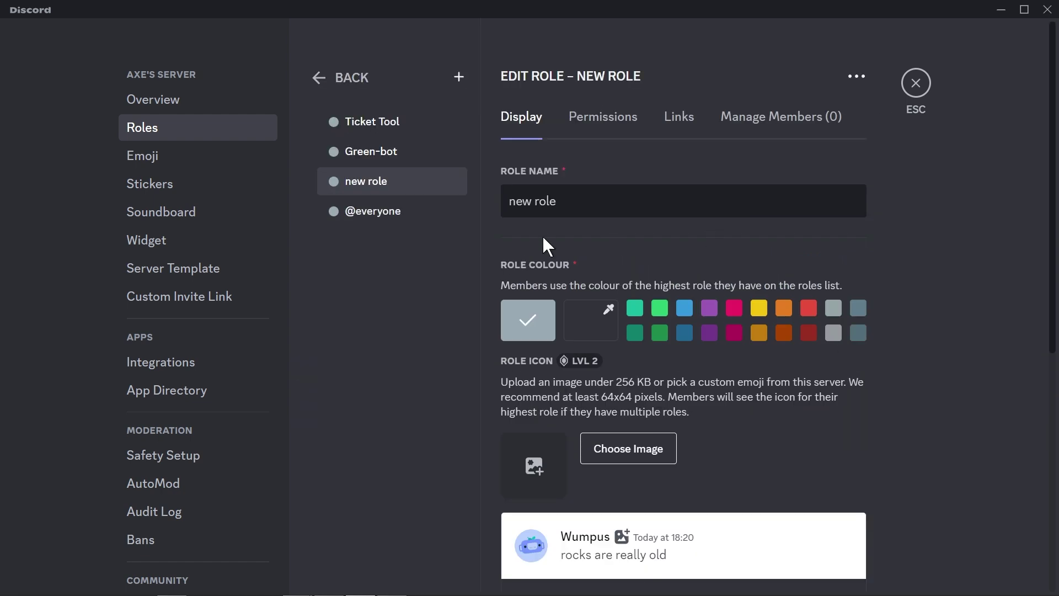
pyautogui.hotkey('ctrl', 'a')
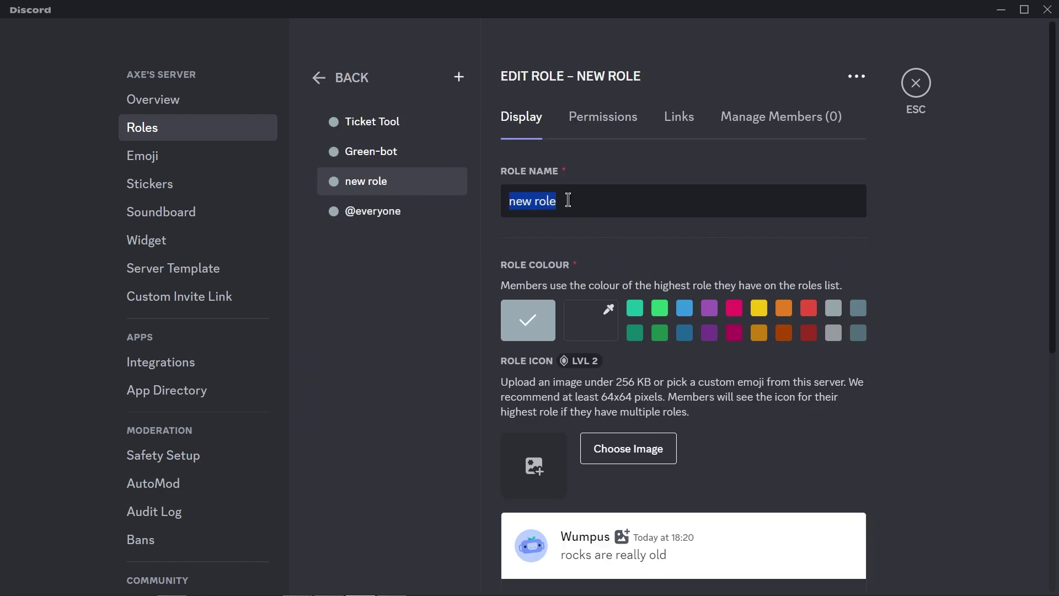
pyautogui.write('Sp')
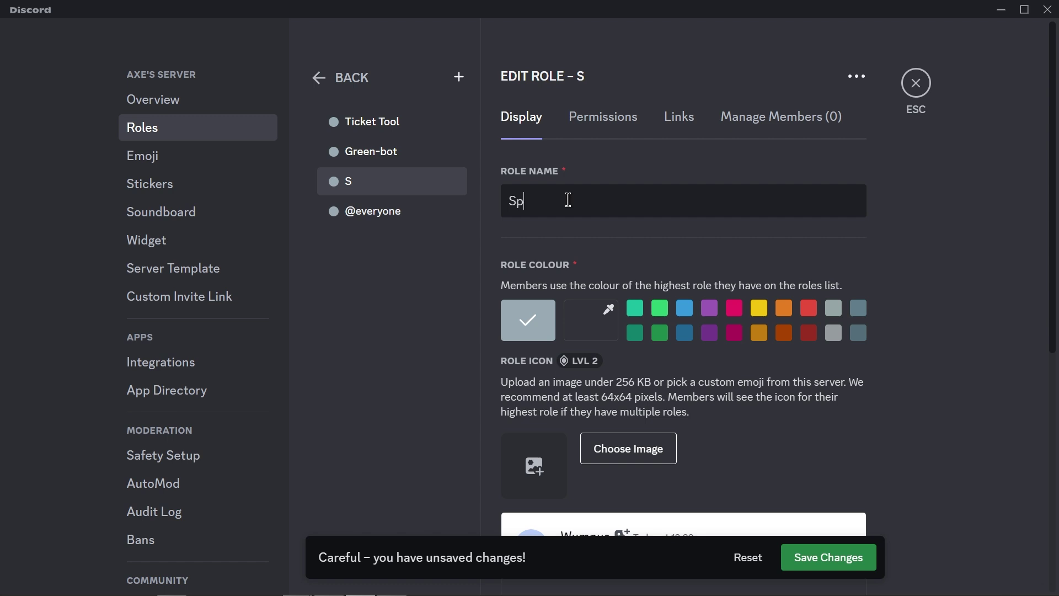
pyautogui.press('BackSpace')
pyautogui.write('upport Staff')
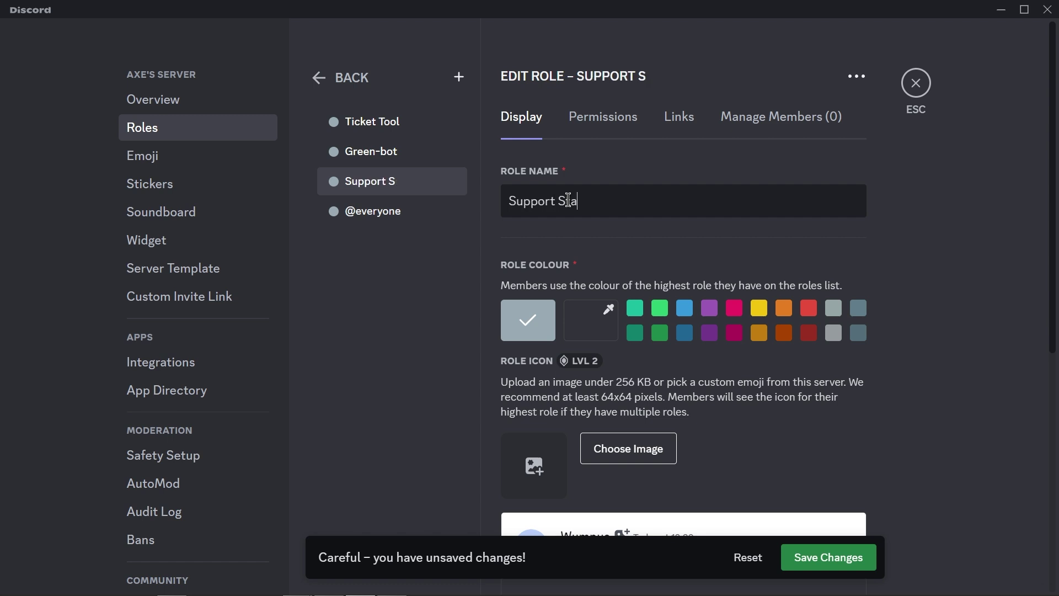
pyautogui.click(758, 310)
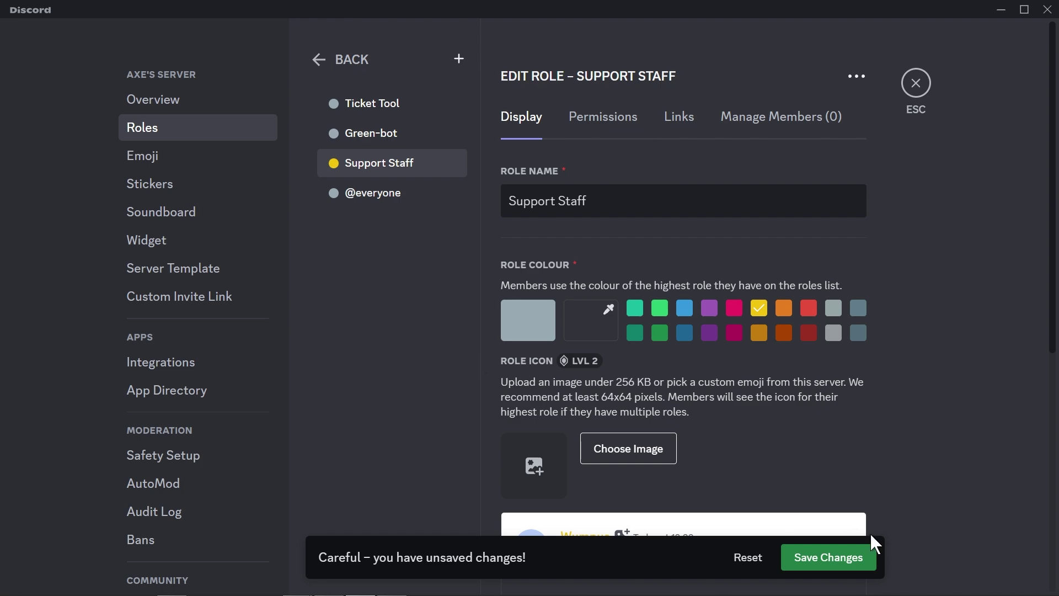
pyautogui.click(830, 559)
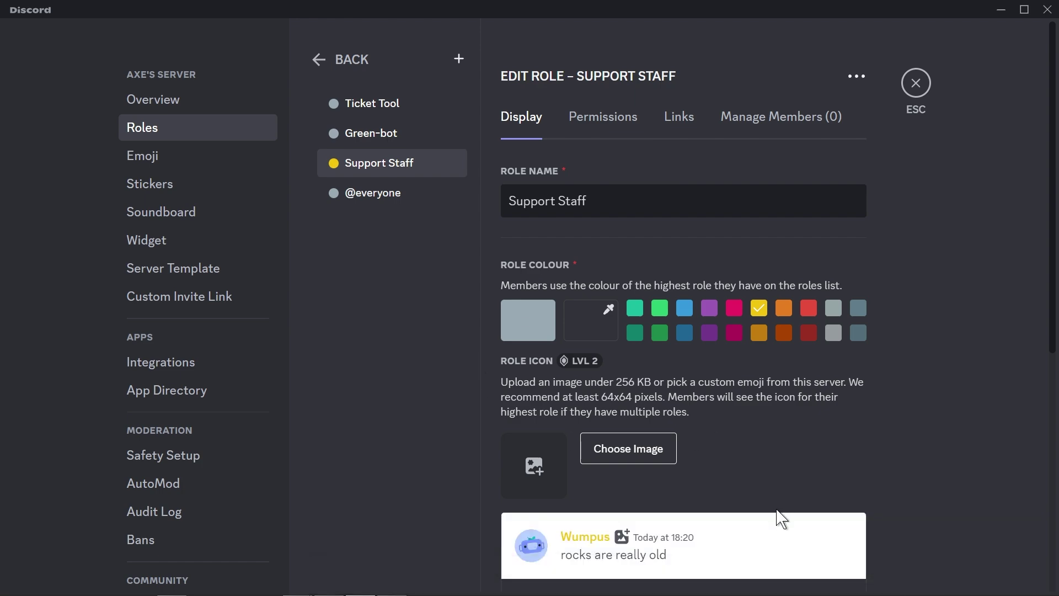
pyautogui.scroll(-6, 721, 433)
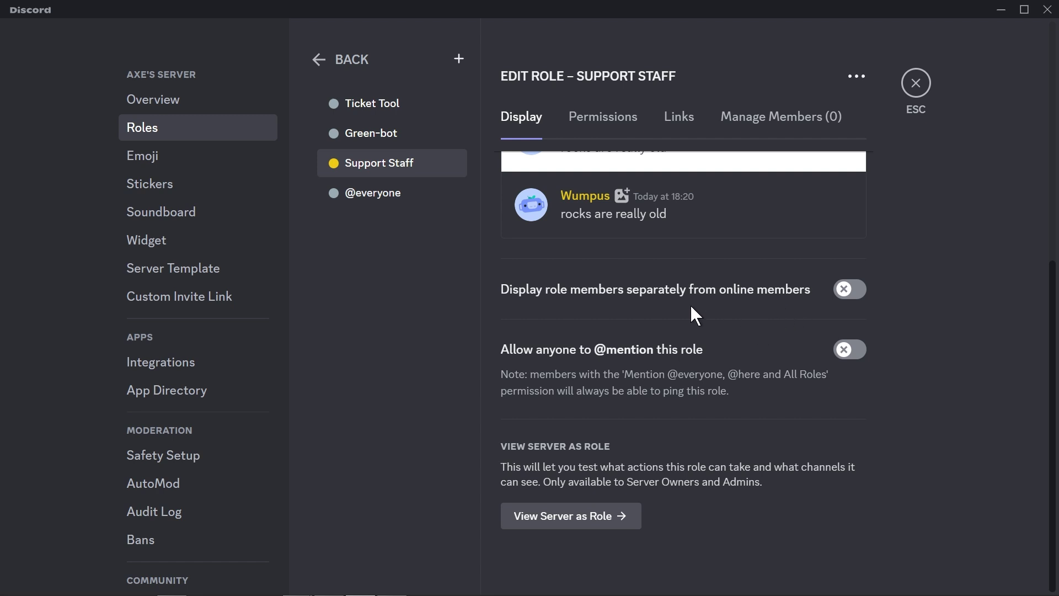
# Step: Check the Support Staff role's permission toggles, then exit server settings
pyautogui.click(585, 117)
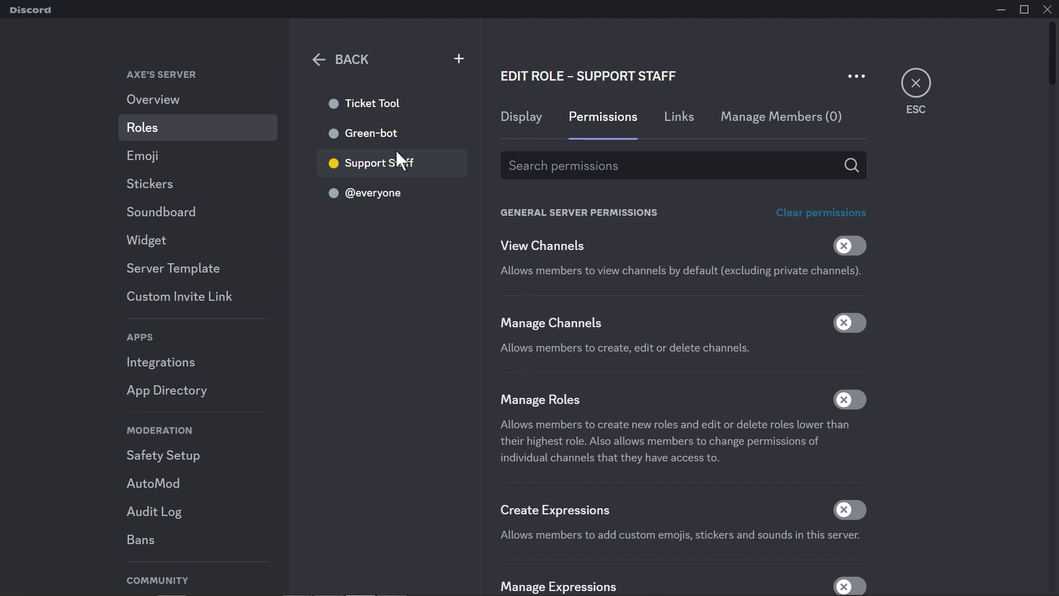
pyautogui.press('Escape')
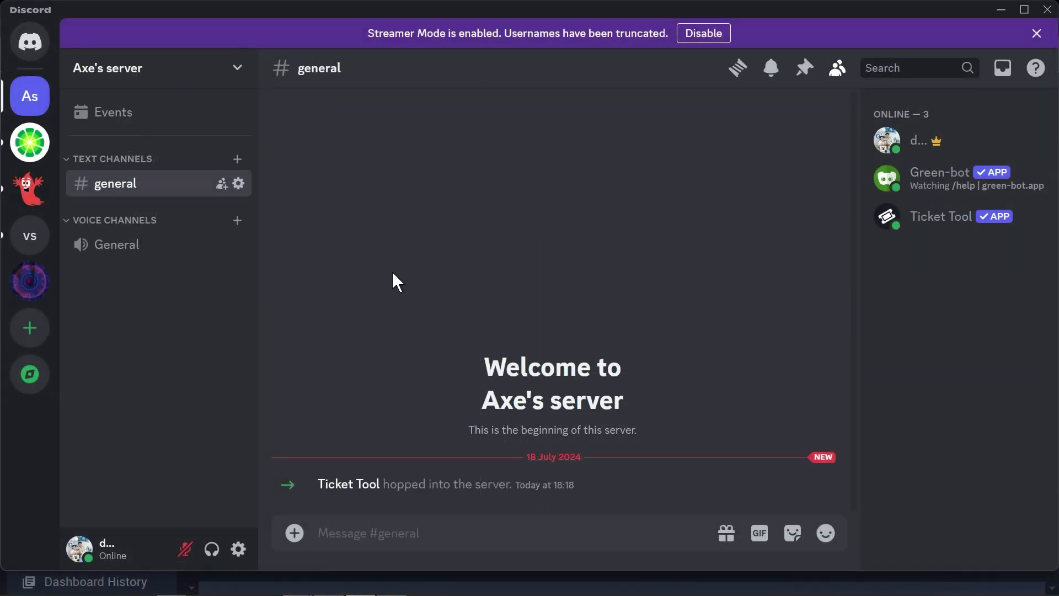
# Step: Create a private 'Support' category accessible to the Ticket Tool and Support Staff roles
pyautogui.rightClick(218, 144)
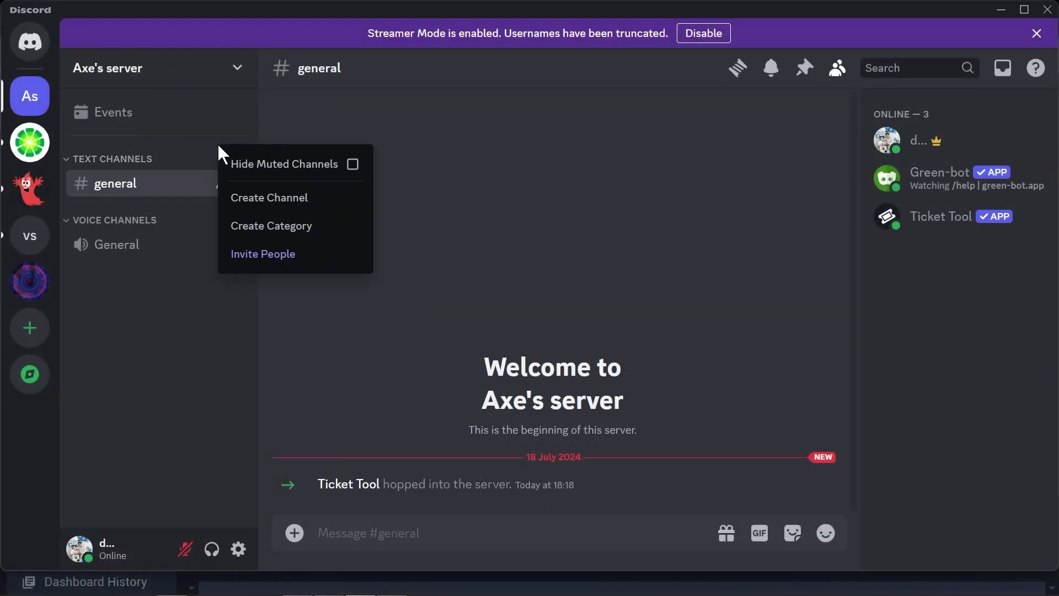
pyautogui.click(298, 244)
pyautogui.write('Support')
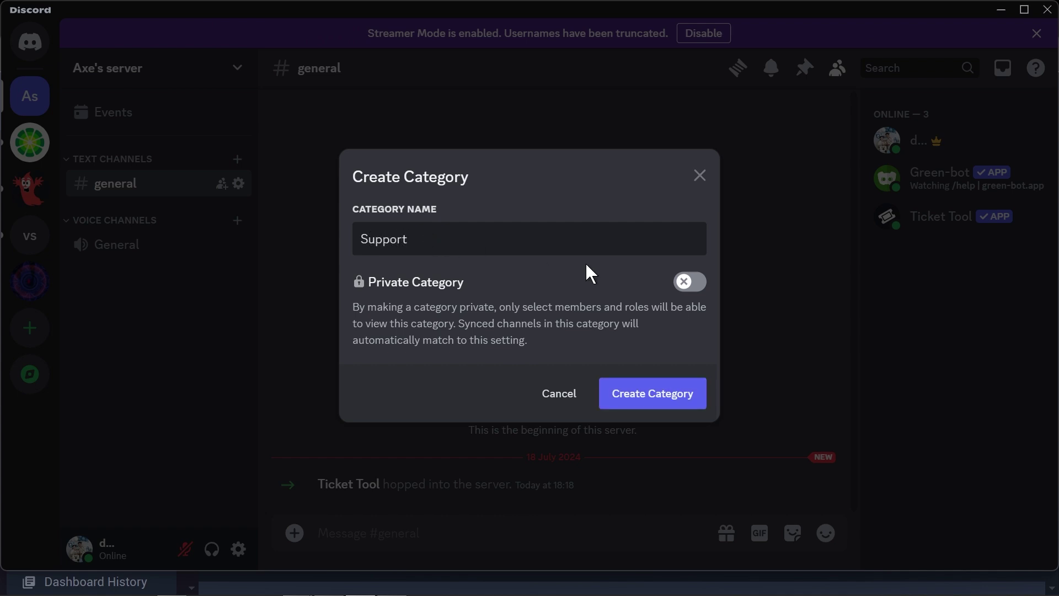
pyautogui.click(686, 286)
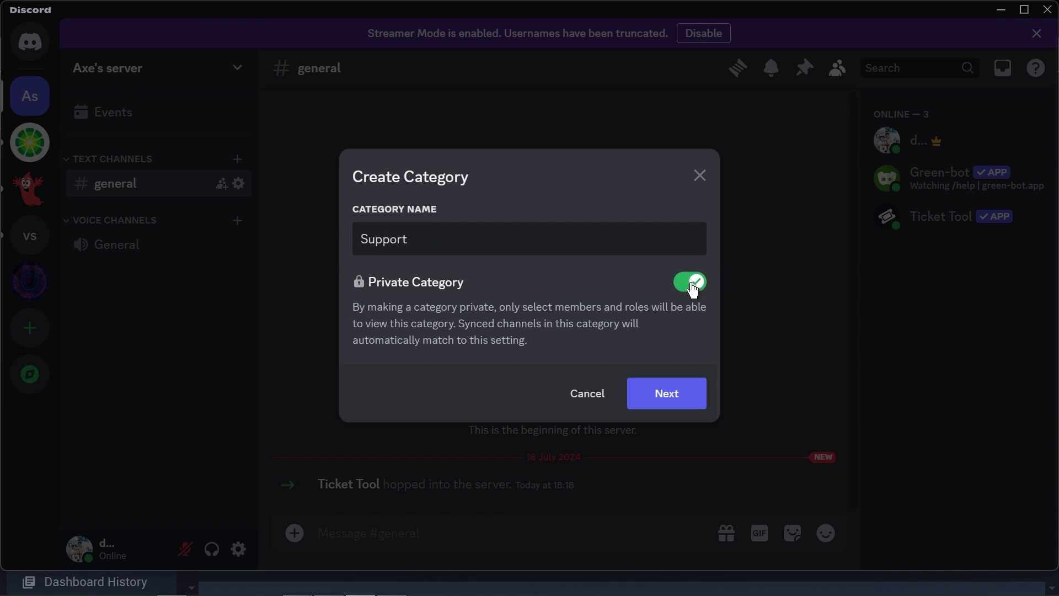
pyautogui.click(672, 393)
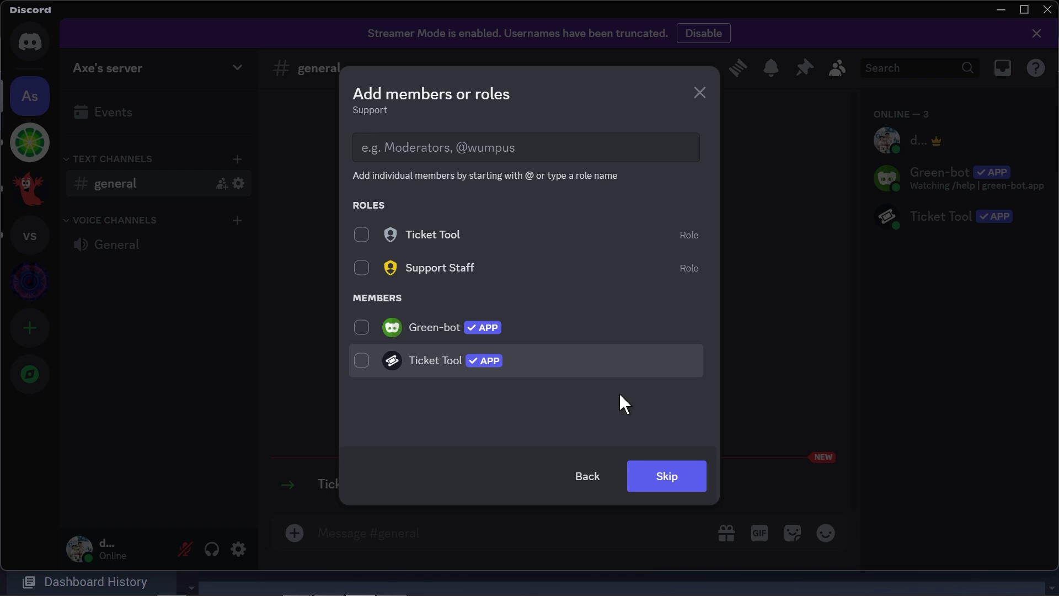
pyautogui.click(362, 239)
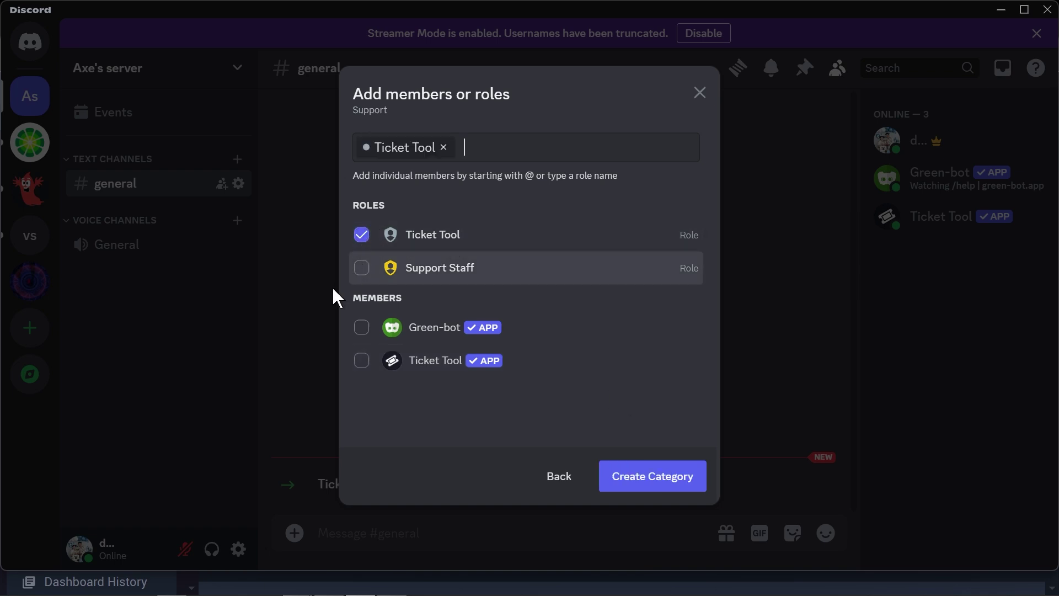
pyautogui.click(363, 270)
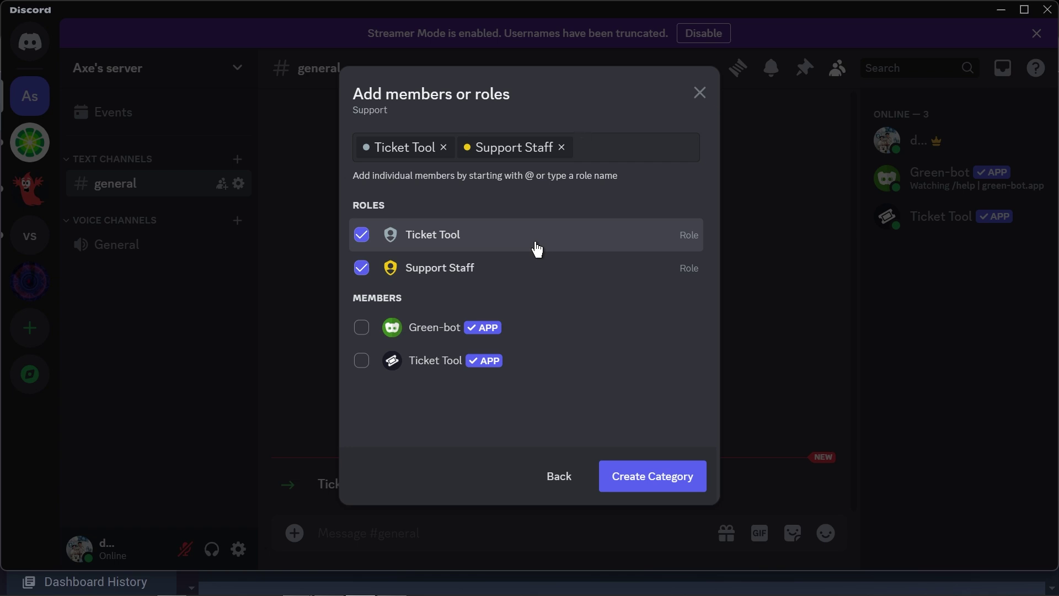
pyautogui.click(637, 481)
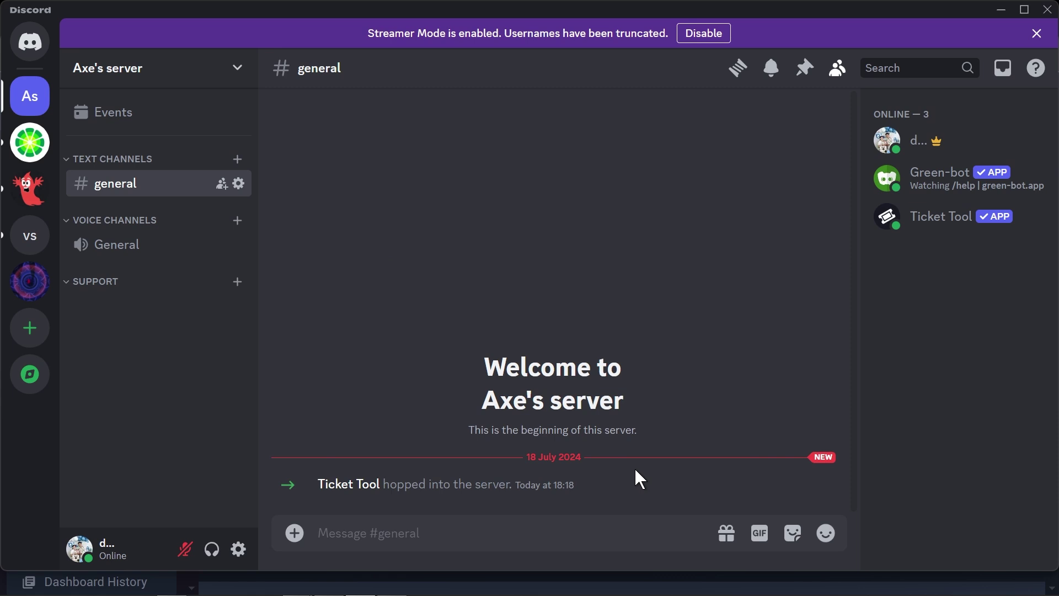
pyautogui.rightClick(105, 291)
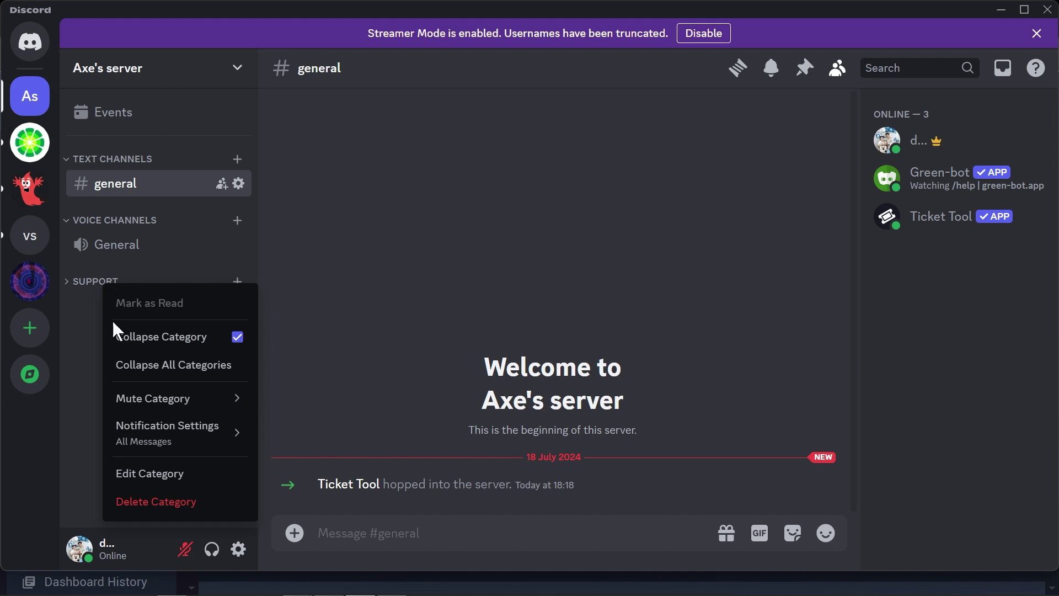
pyautogui.click(176, 473)
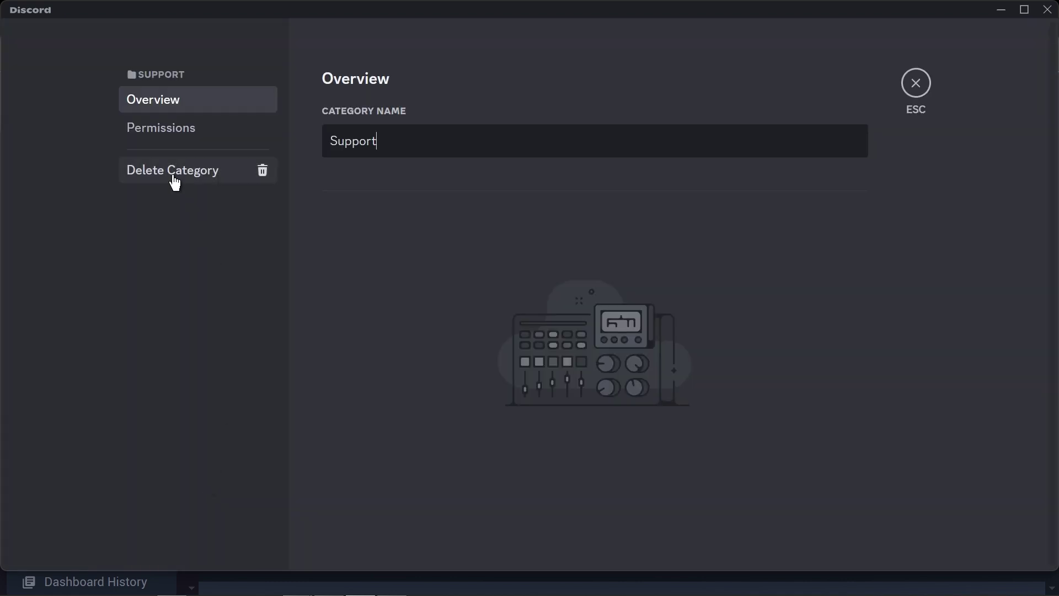
pyautogui.click(155, 135)
pyautogui.scroll(-5, 411, 364)
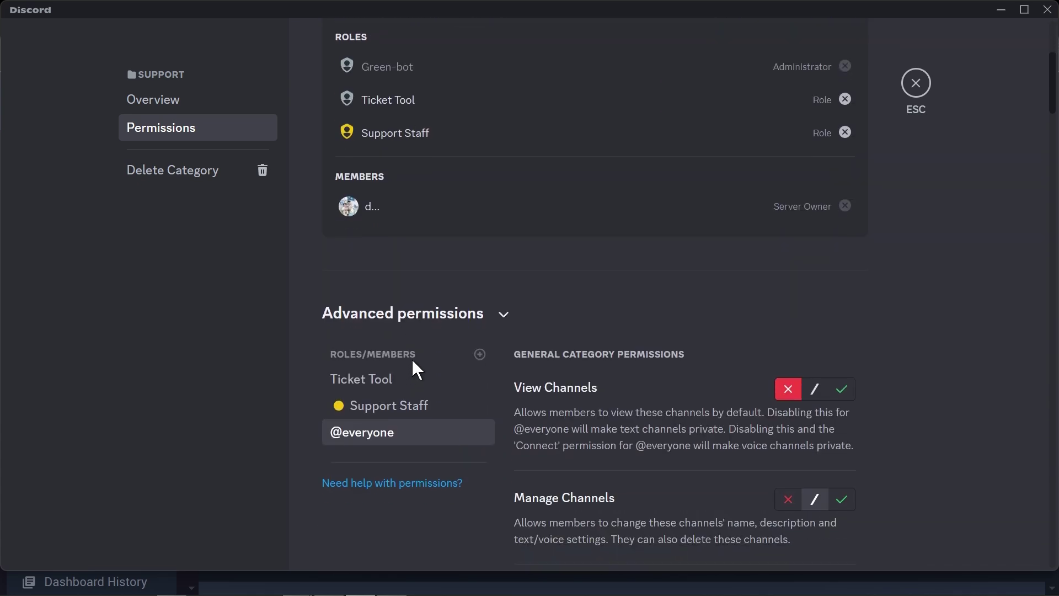
pyautogui.scroll(-3, 671, 463)
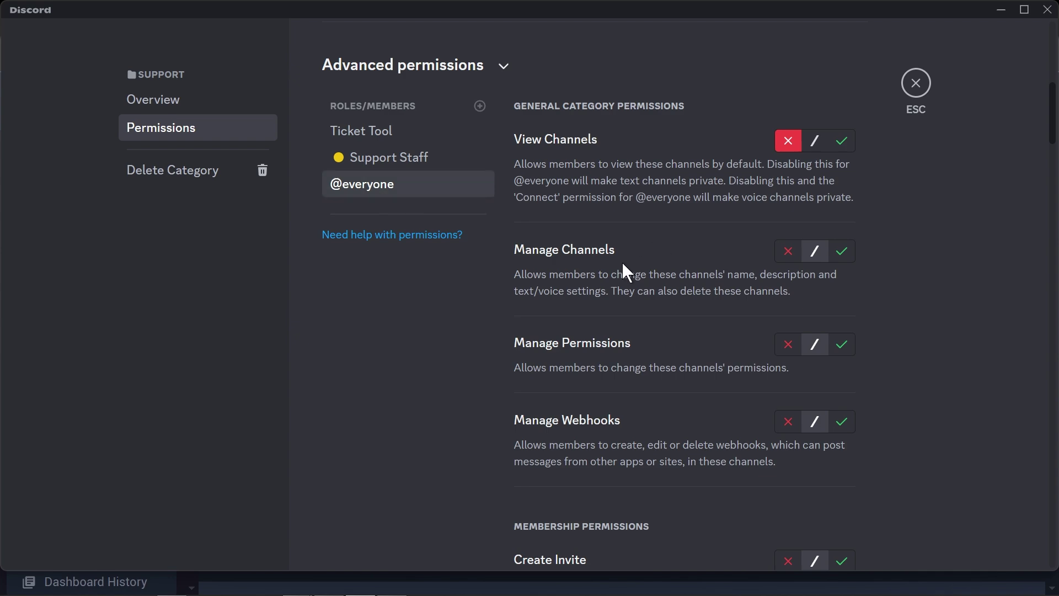
pyautogui.scroll(-10, 623, 265)
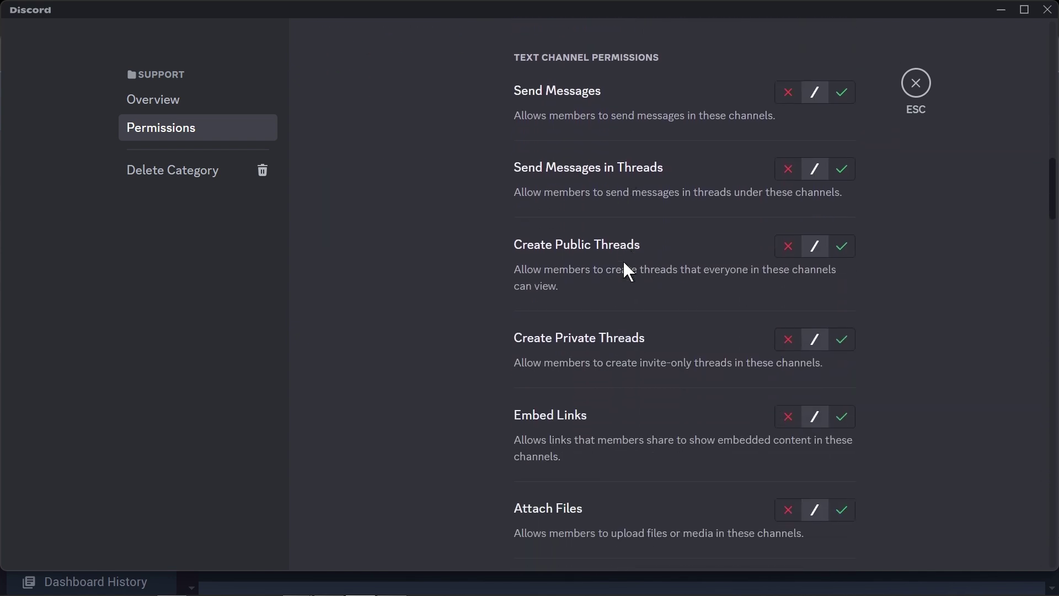
pyautogui.scroll(-12, 624, 264)
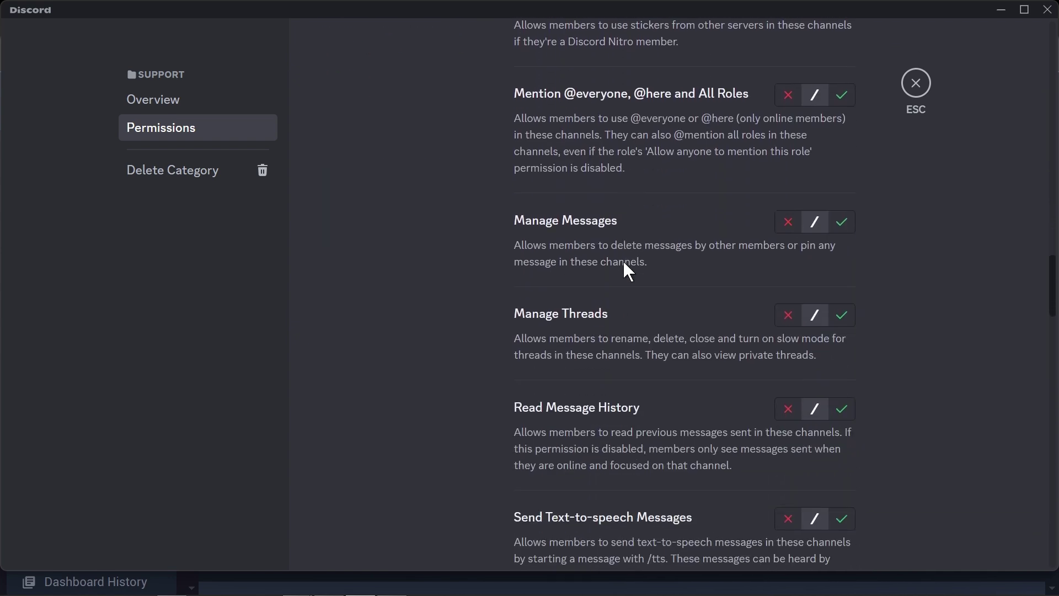
pyautogui.scroll(-3, 623, 260)
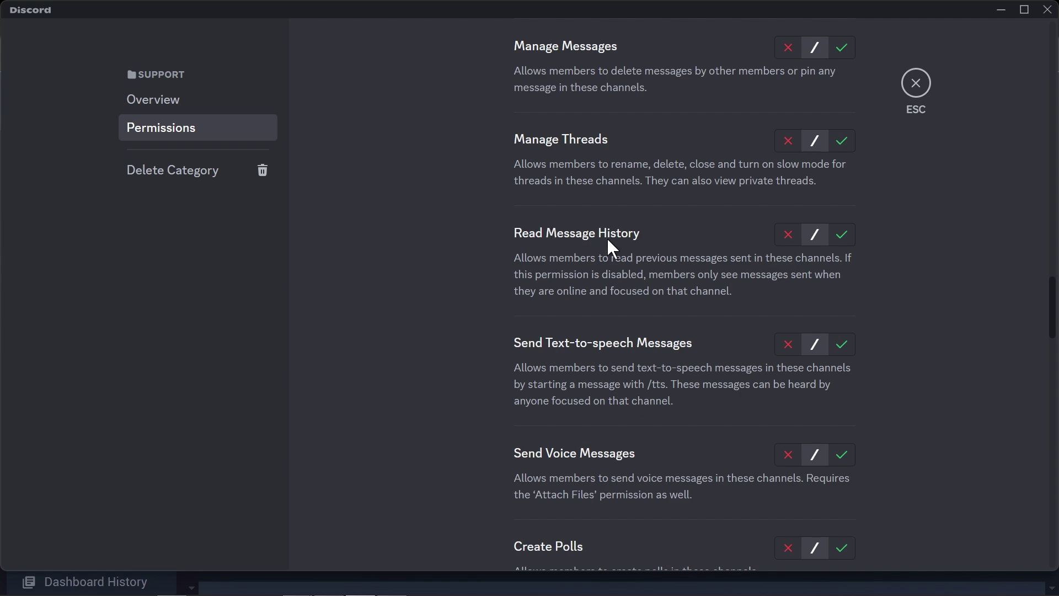
pyautogui.click(842, 235)
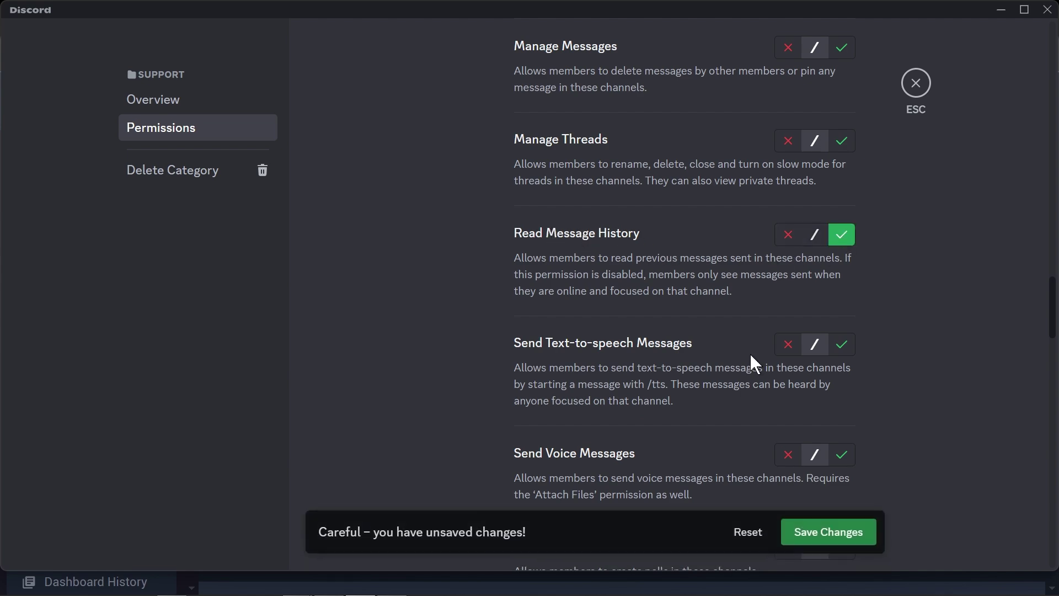
pyautogui.click(839, 534)
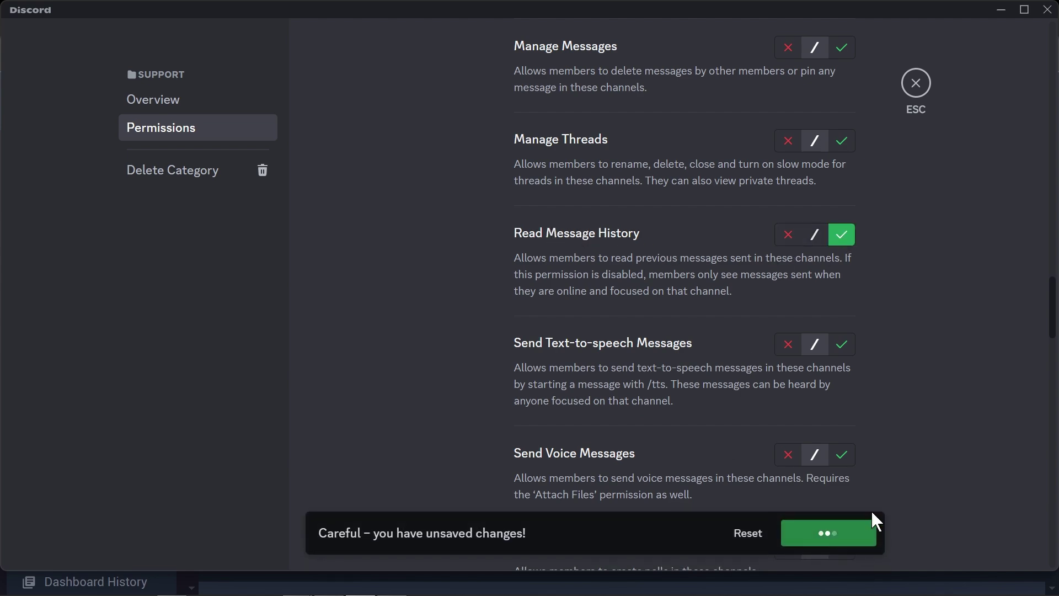
pyautogui.click(916, 86)
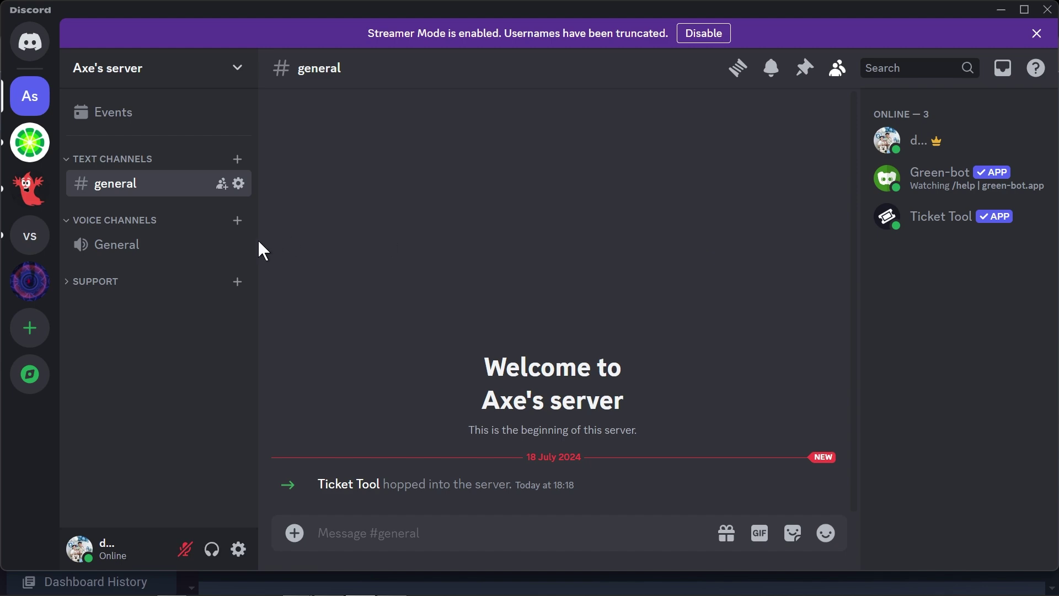
# Step: Create a 'support-ticket' text channel under the SUPPORT category
pyautogui.click(238, 282)
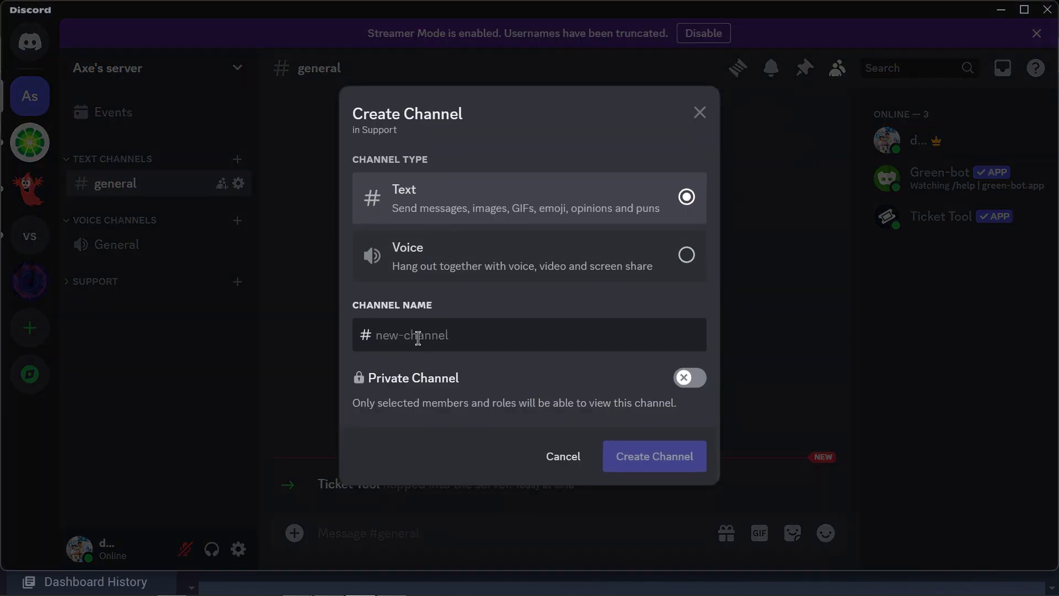
pyautogui.write('support-t')
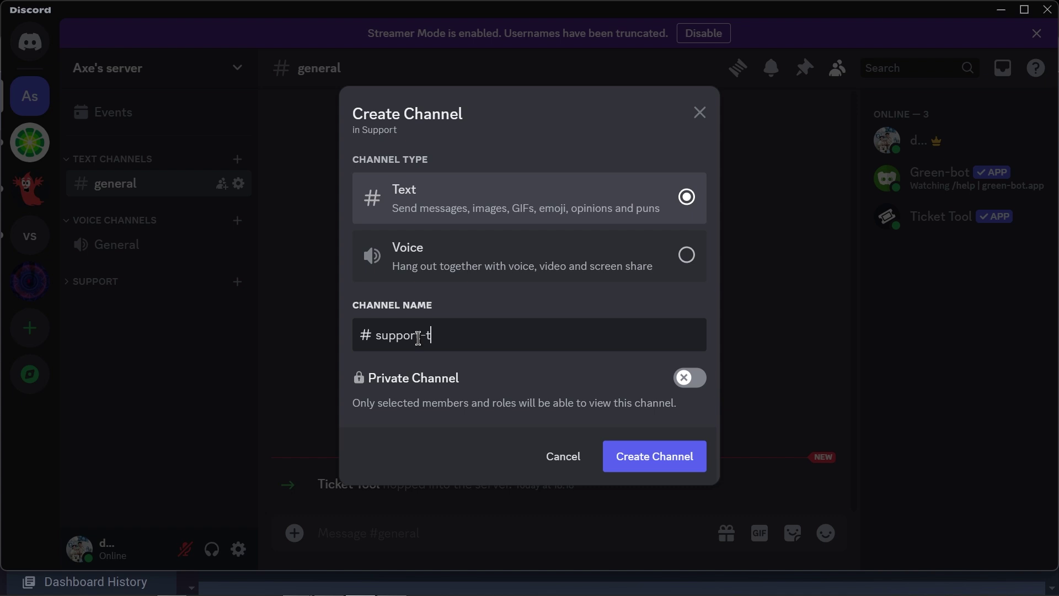
pyautogui.write('icket')
pyautogui.click(654, 474)
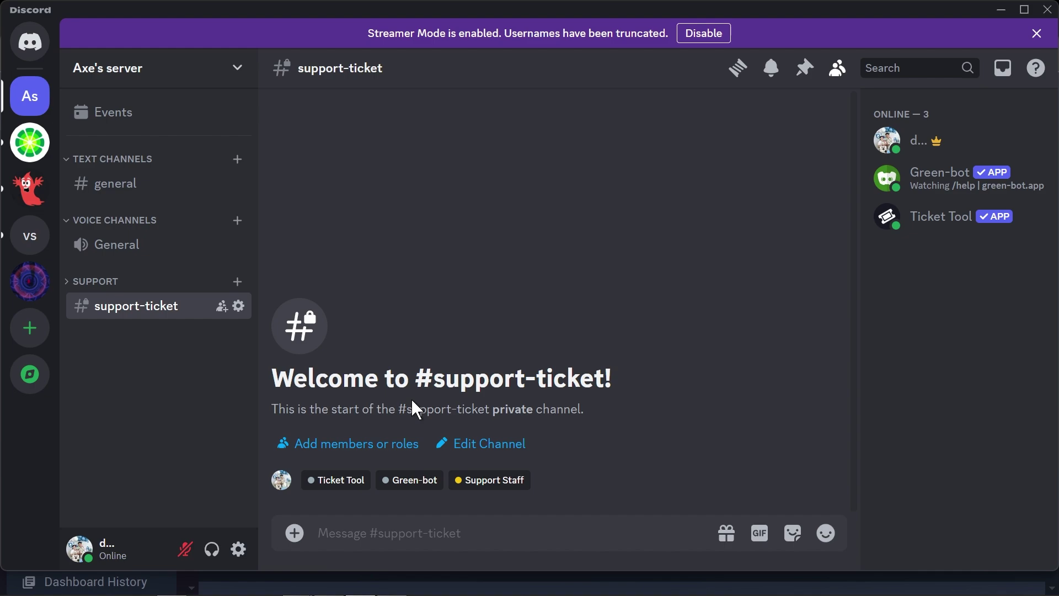
# Step: In the dashboard's Panel Configs, create a new panel named 'Support Ticket'
pyautogui.click(392, 589)
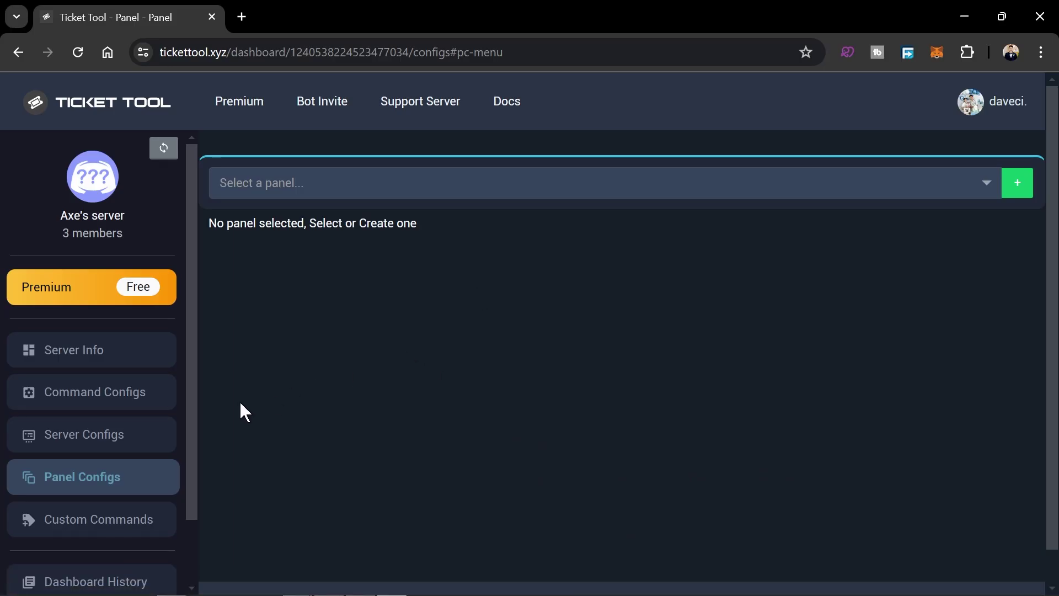
pyautogui.click(106, 481)
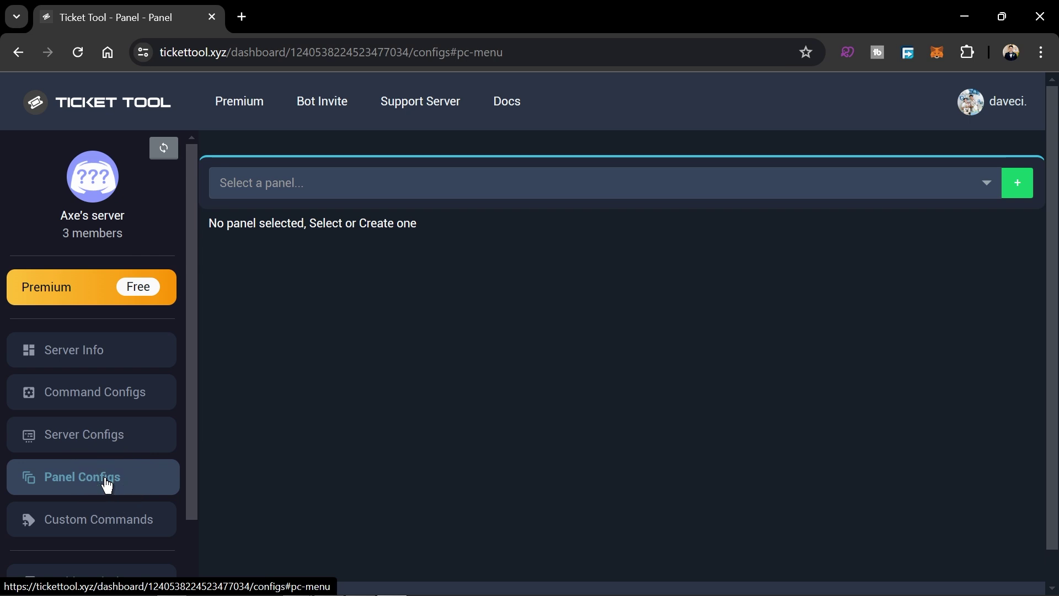
pyautogui.click(1017, 183)
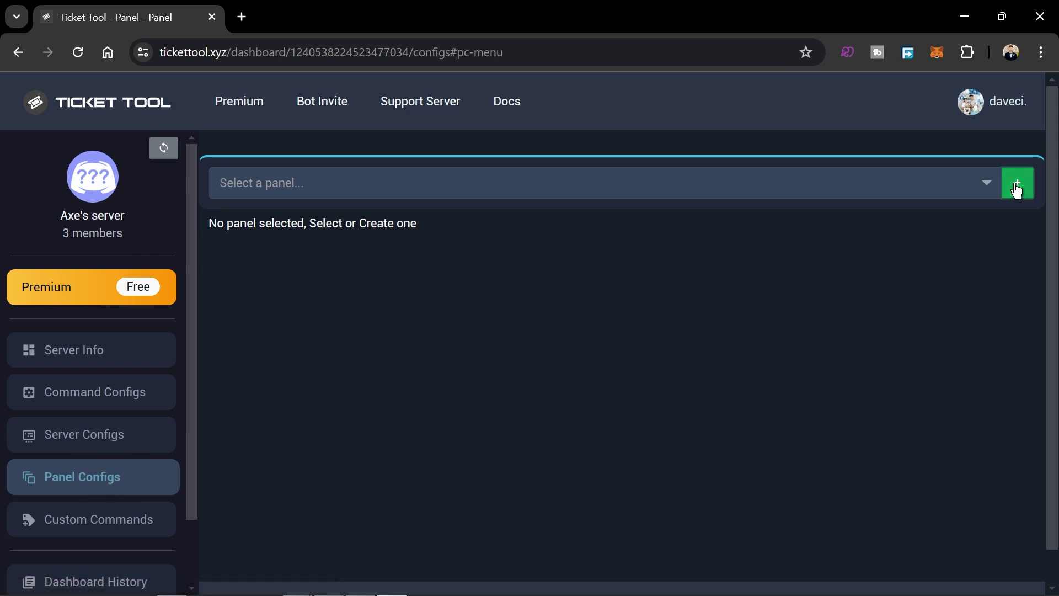
pyautogui.tripleClick(471, 433)
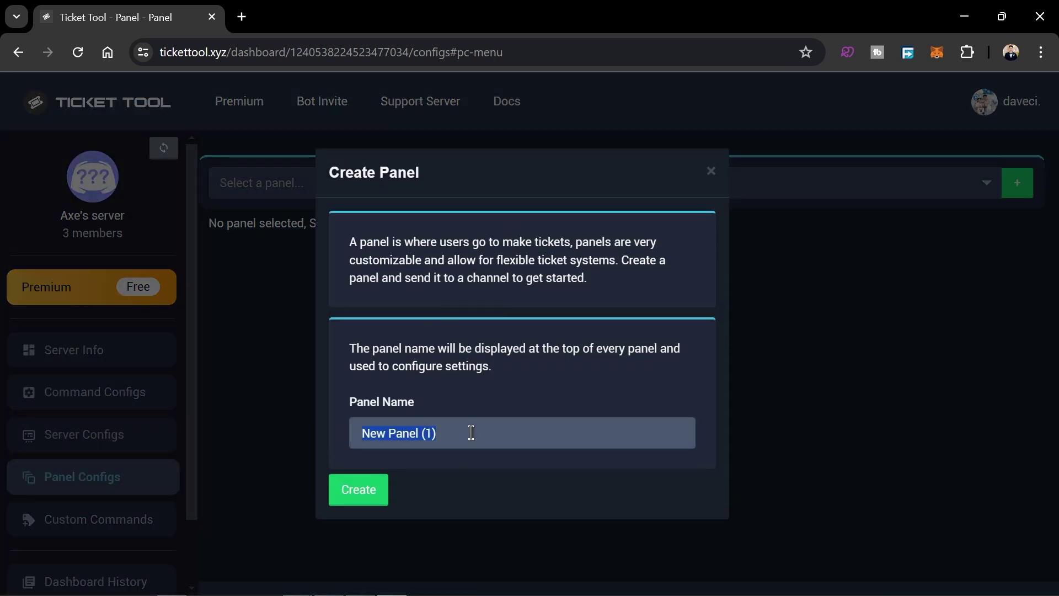
pyautogui.write('Support ')
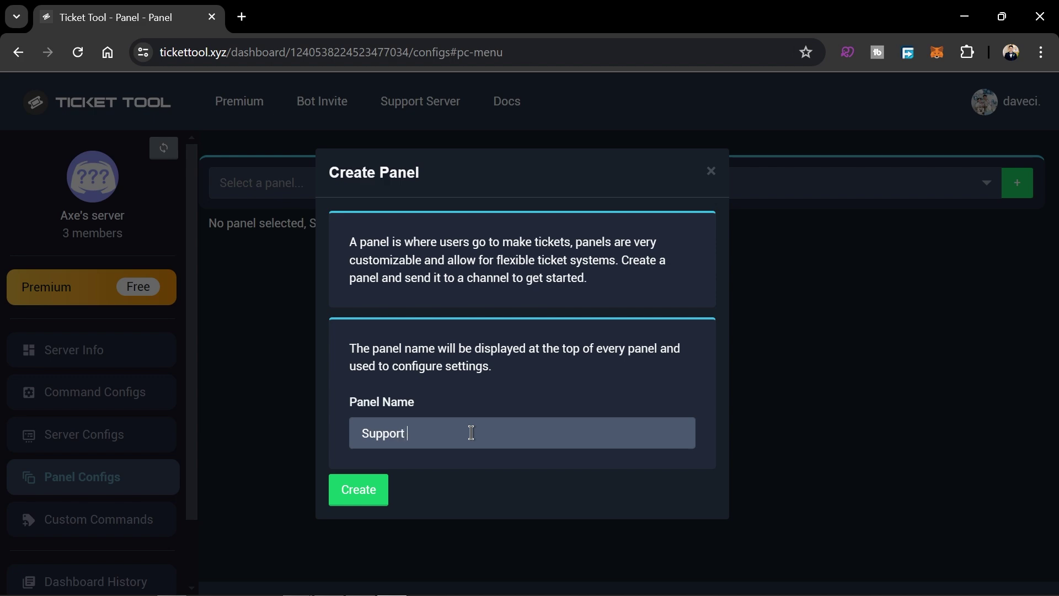
pyautogui.write('Ticket')
pyautogui.click(363, 503)
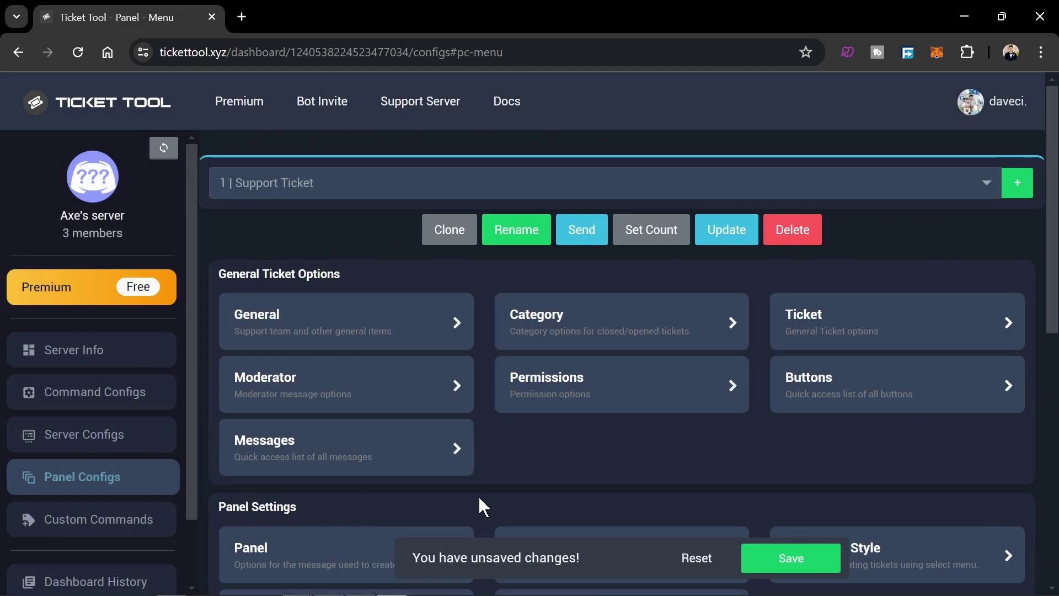
# Step: In the General settings, add Support Staff as the Support Team Role and save
pyautogui.click(317, 338)
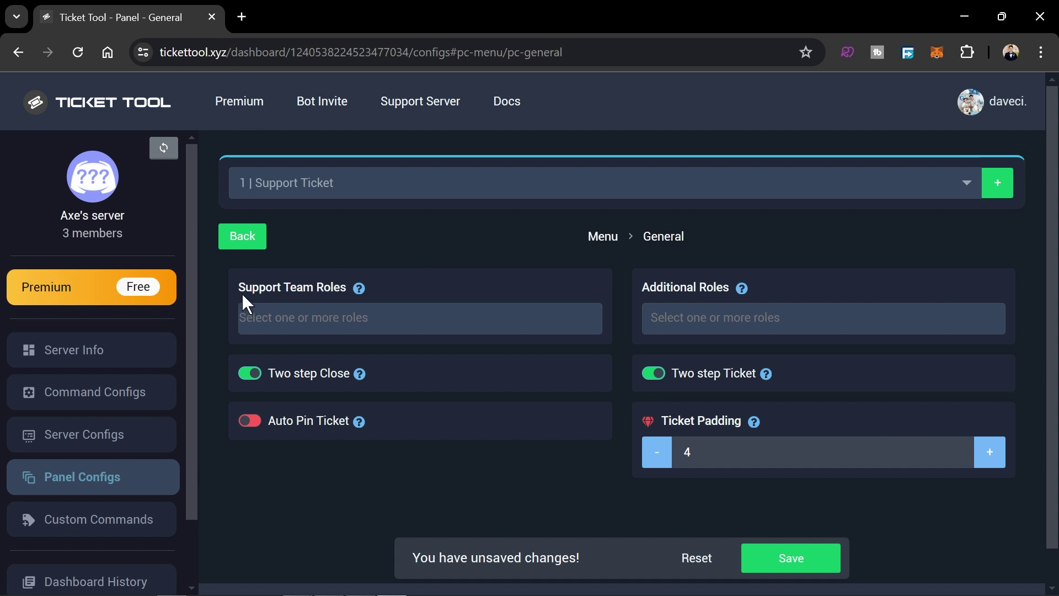
pyautogui.moveTo(271, 291); pyautogui.dragTo(340, 287)
pyautogui.click(316, 320)
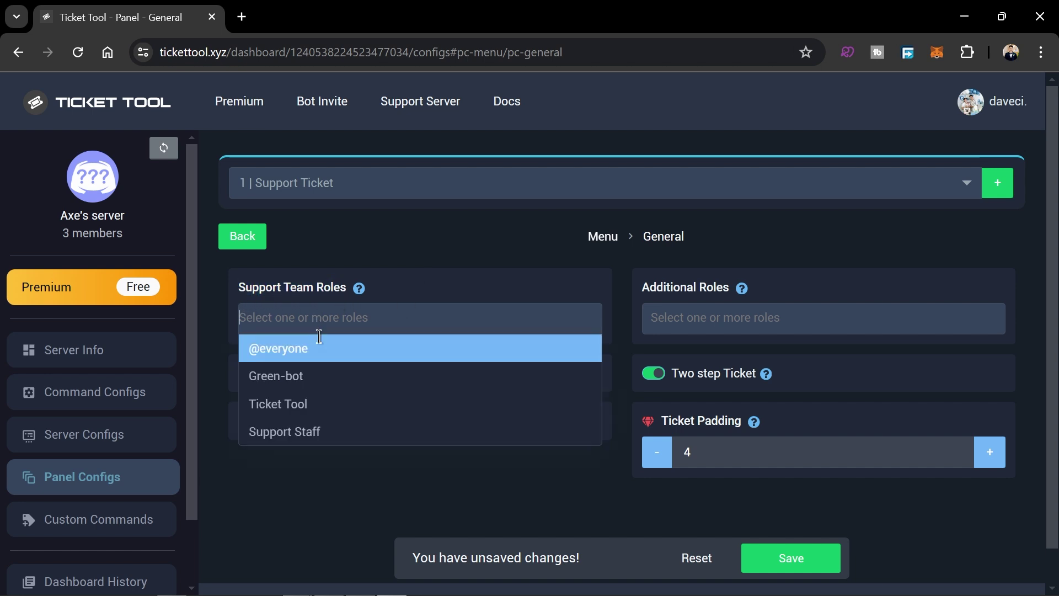
pyautogui.click(325, 431)
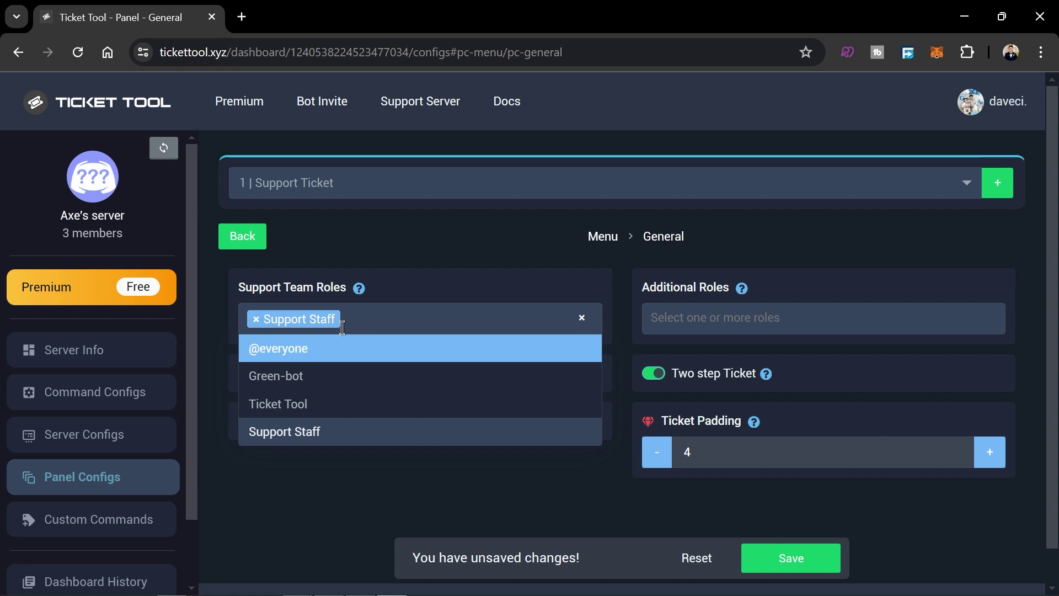
pyautogui.click(423, 275)
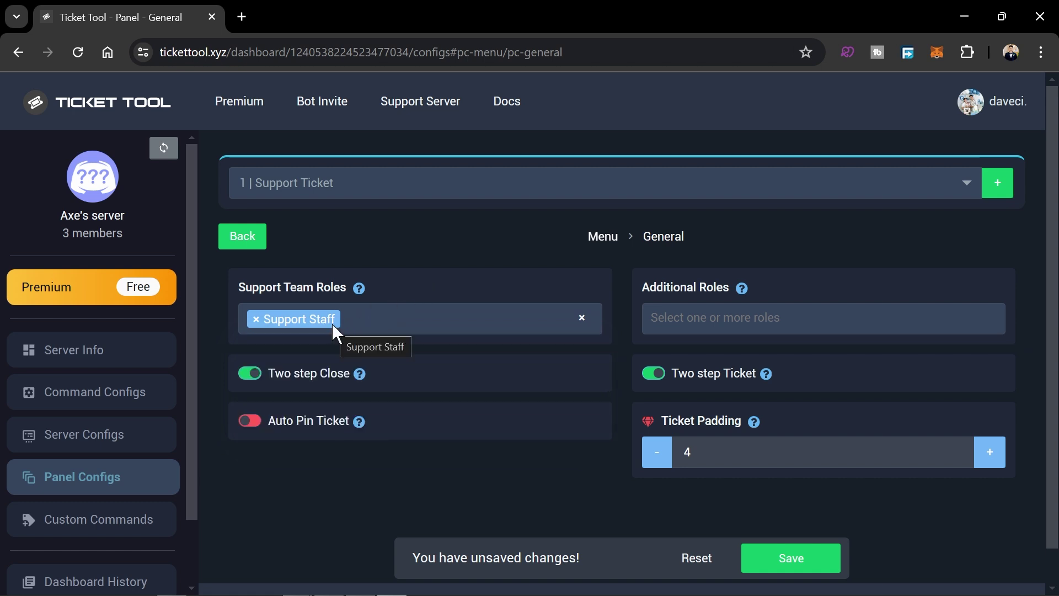
pyautogui.click(764, 556)
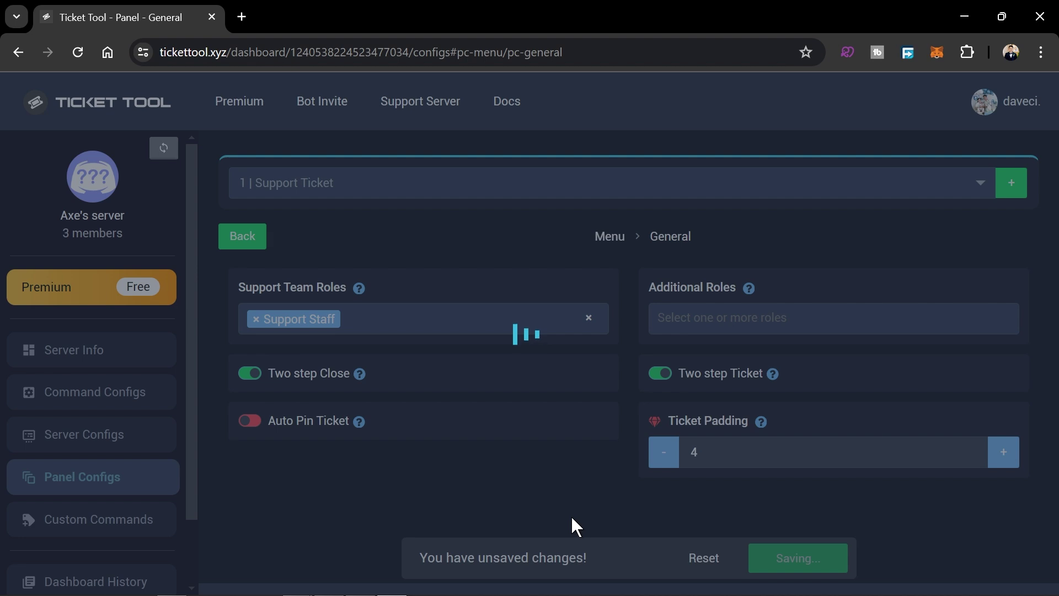
pyautogui.click(114, 476)
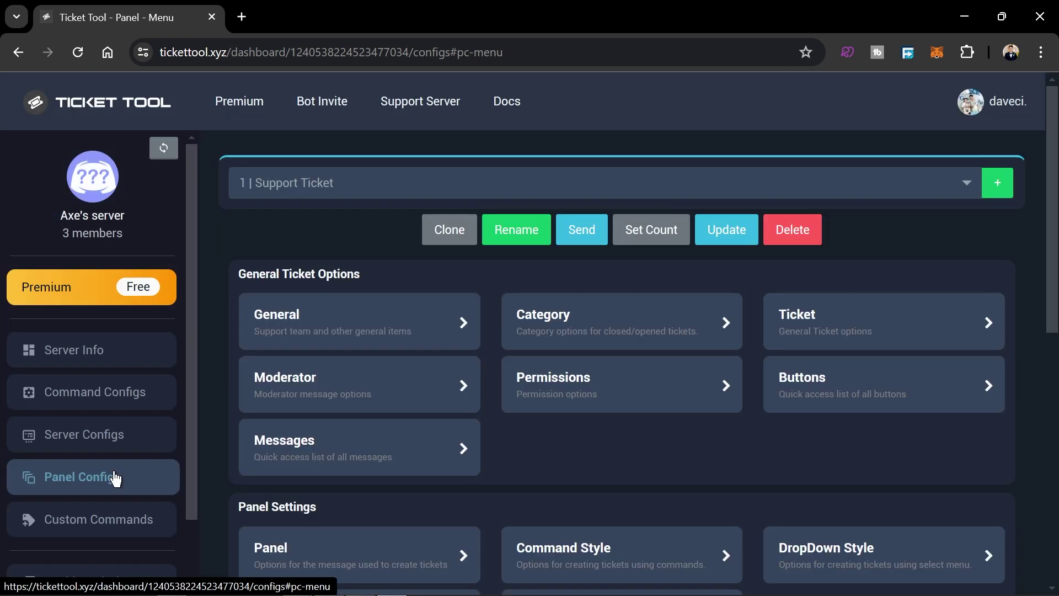
pyautogui.click(516, 332)
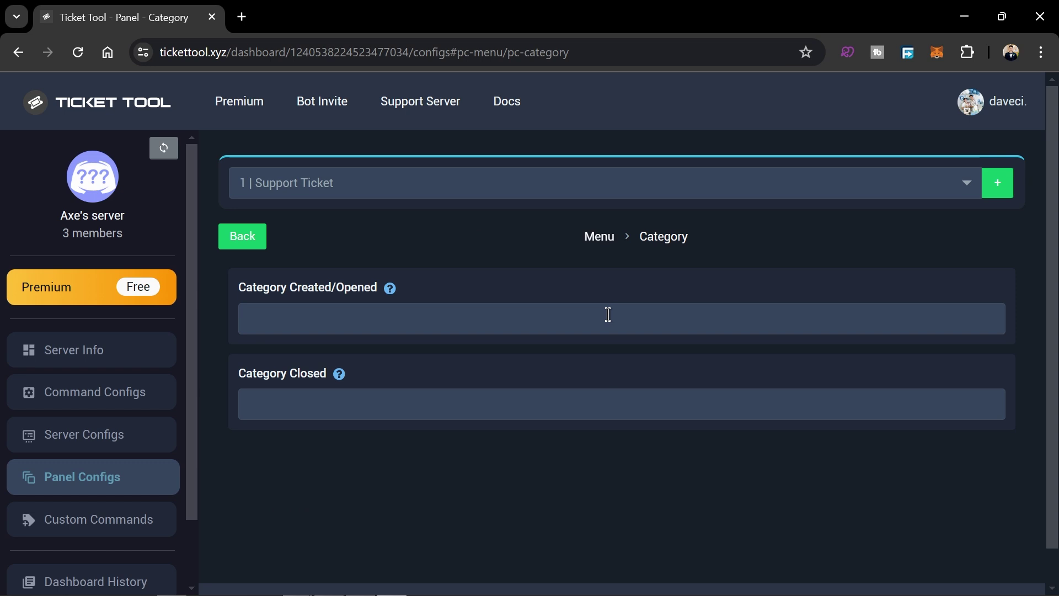
# Step: Choose Support as the Category Created/Opened and save the category settings
pyautogui.click(608, 314)
pyautogui.click(307, 402)
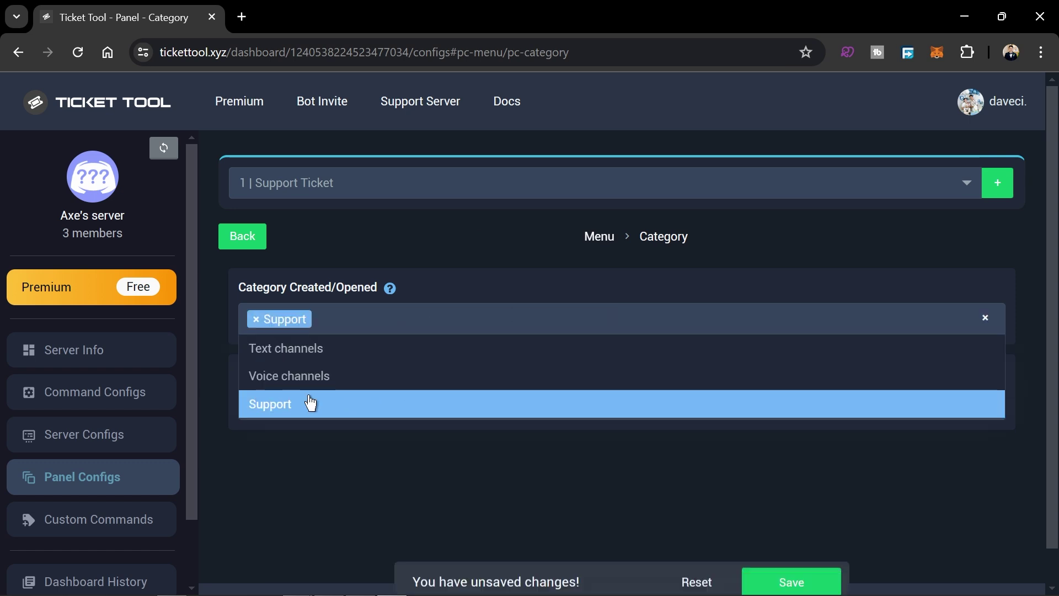
pyautogui.click(793, 563)
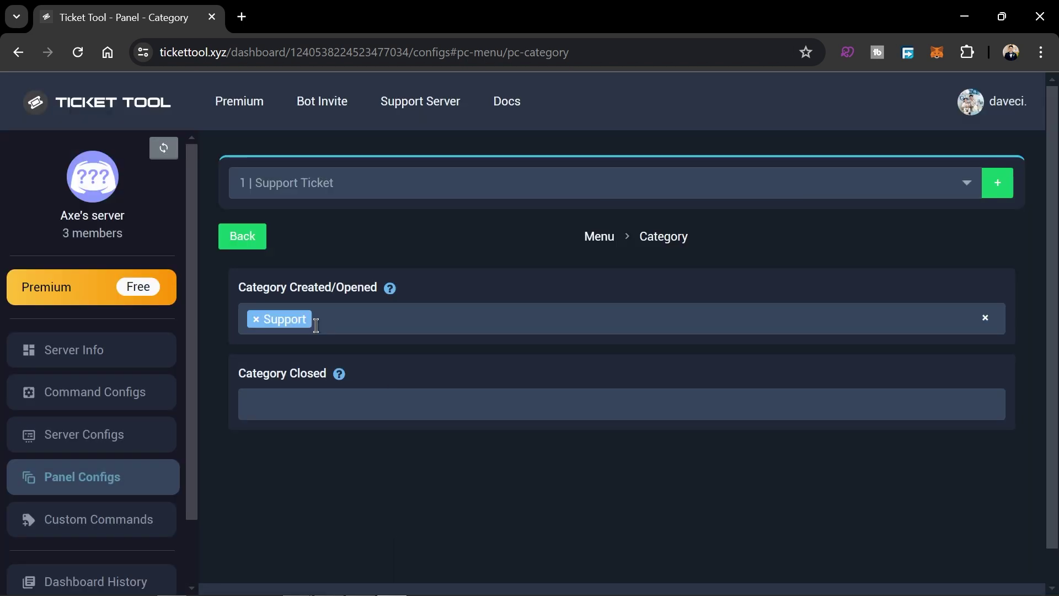
# Step: Edit the first embed's description in the Support Ticket panel message and save it
pyautogui.click(145, 477)
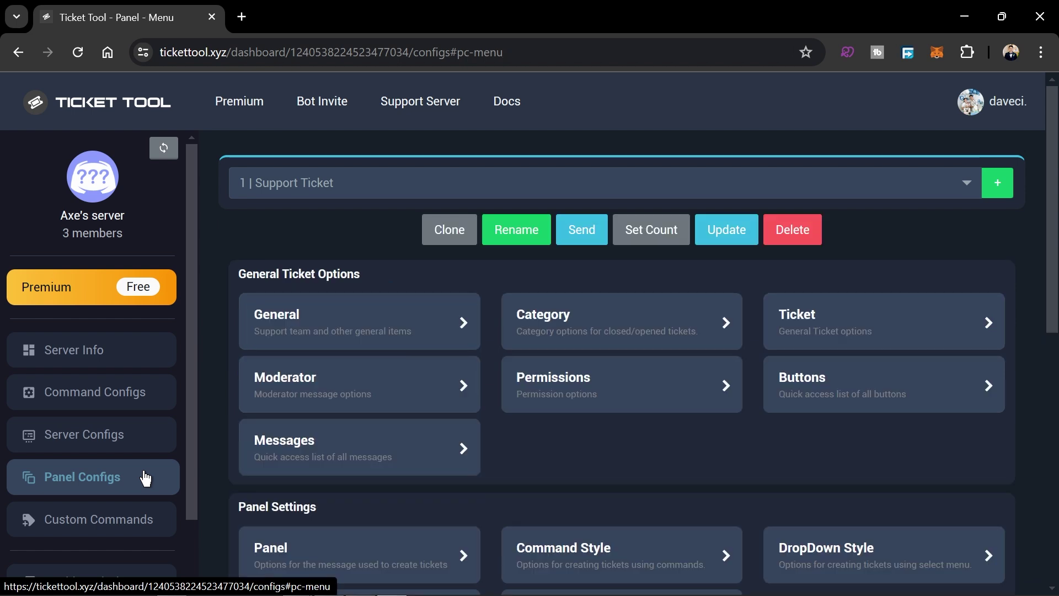
pyautogui.click(349, 440)
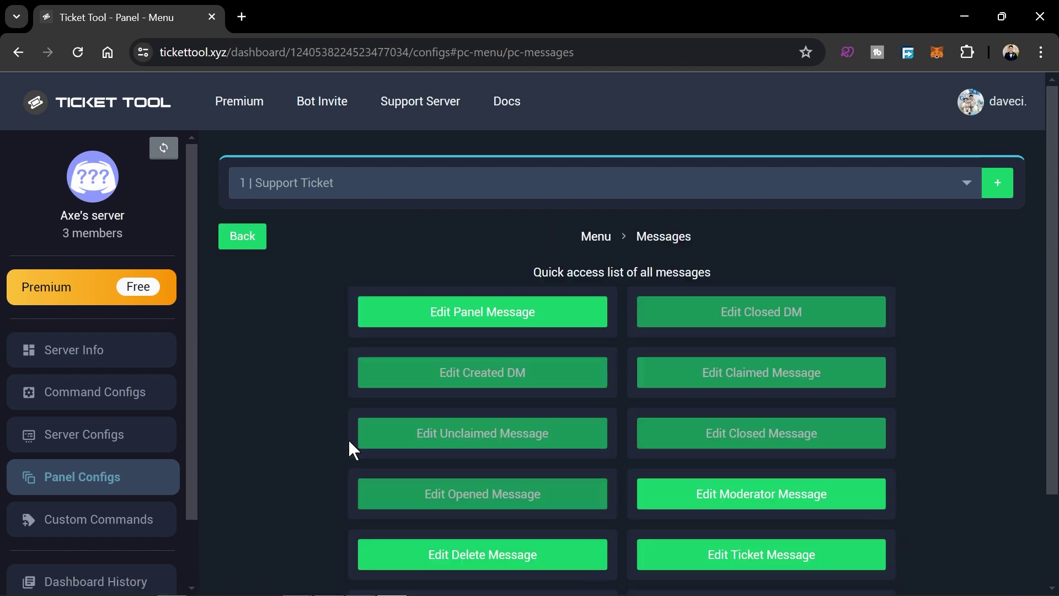
pyautogui.click(449, 319)
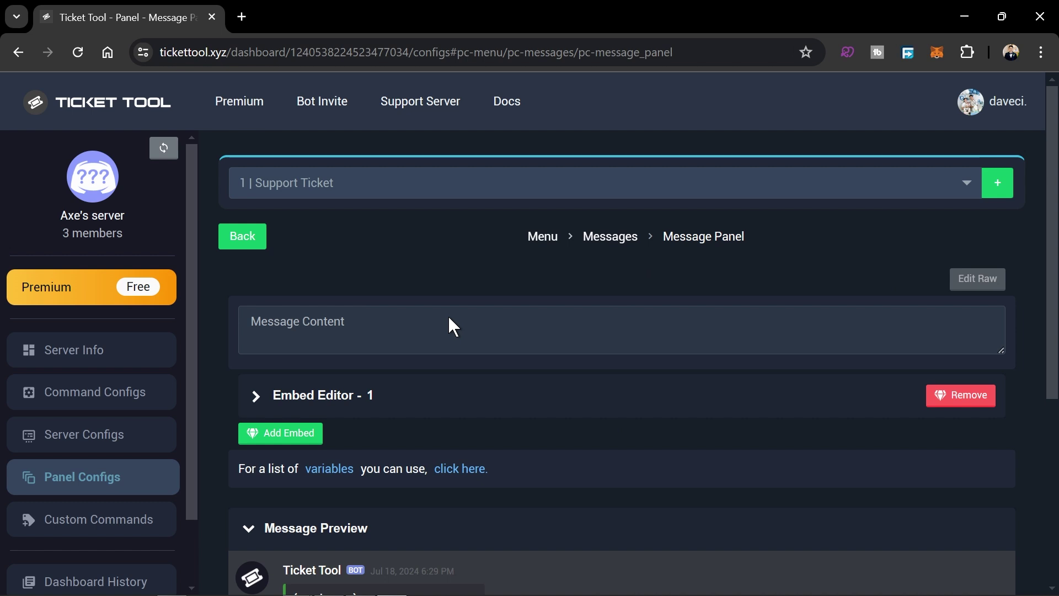
pyautogui.click(312, 398)
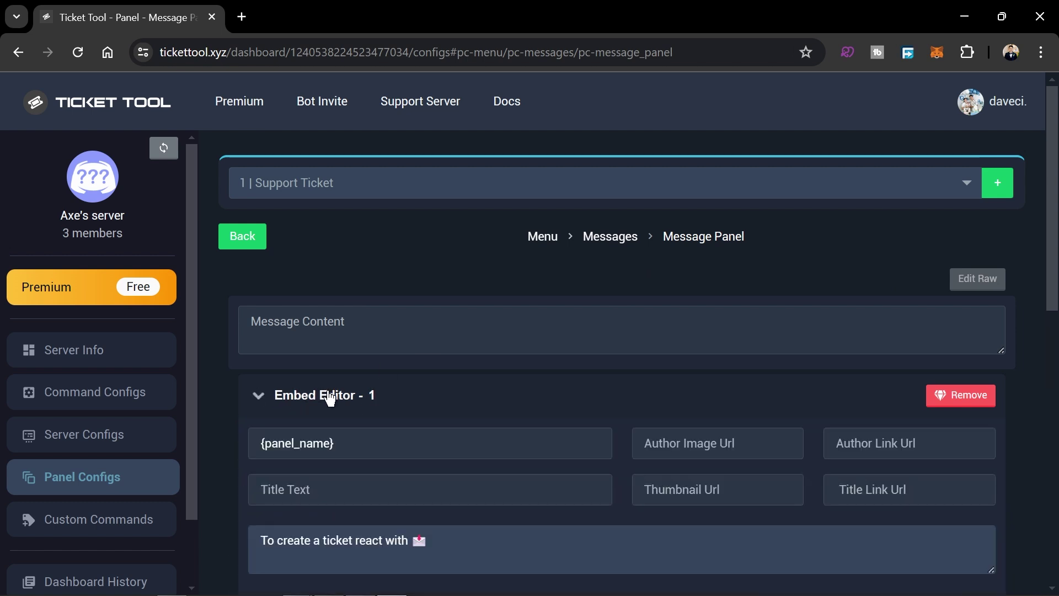
pyautogui.scroll(-3, 458, 425)
pyautogui.moveTo(459, 374); pyautogui.dragTo(259, 377)
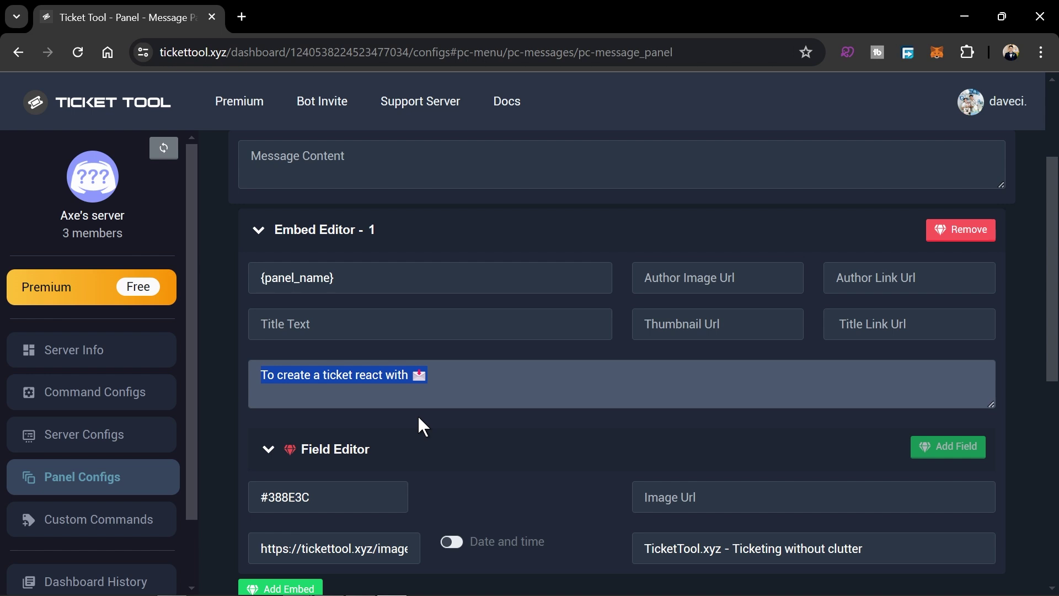
pyautogui.click(435, 374)
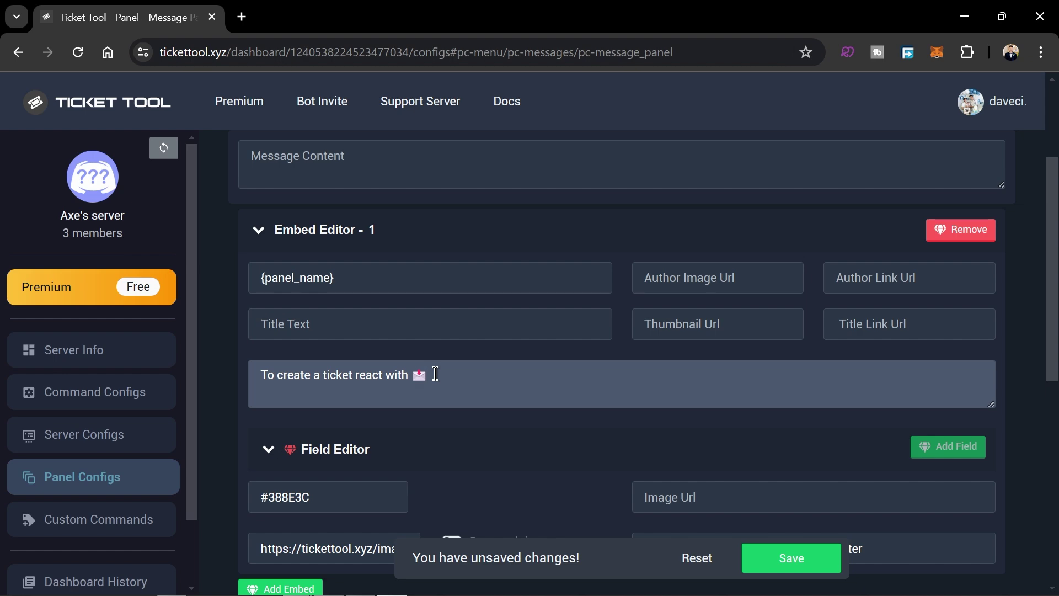
pyautogui.click(757, 561)
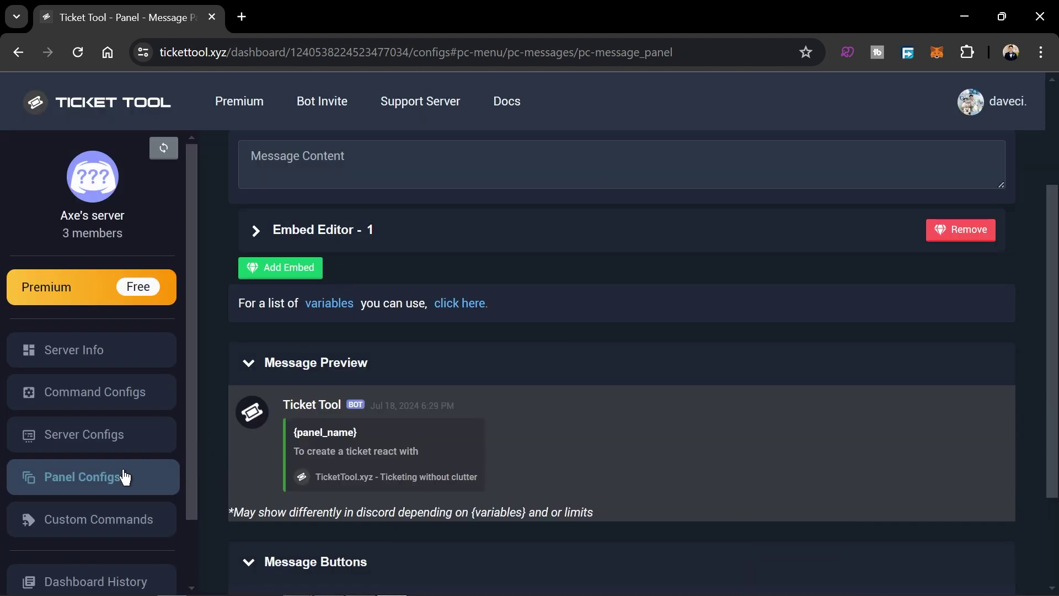
pyautogui.click(118, 476)
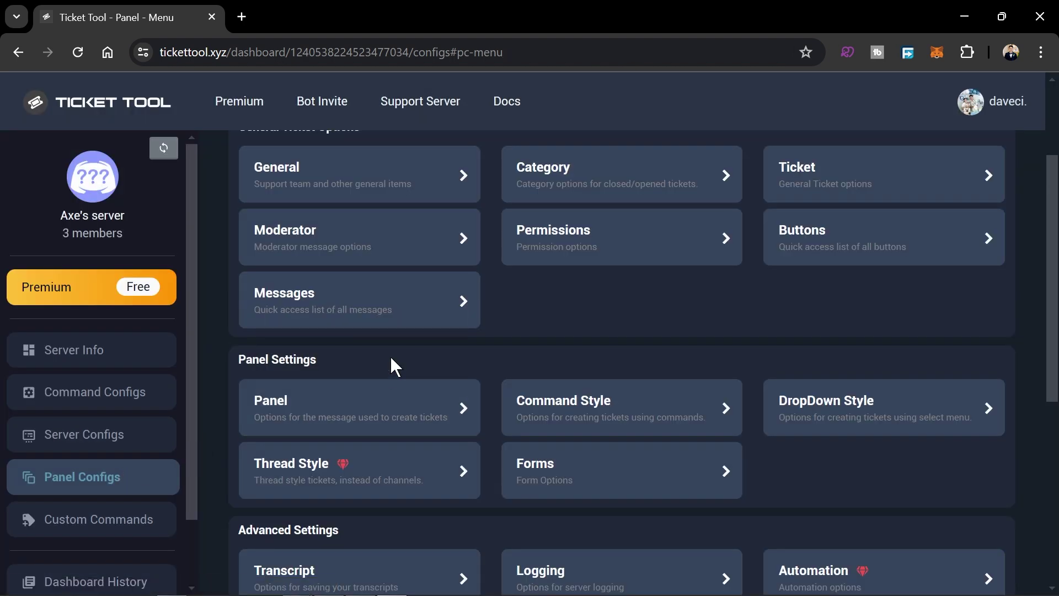
# Step: Allow Read Message History in the Ticket Owner's opened-ticket permissions and save
pyautogui.click(622, 244)
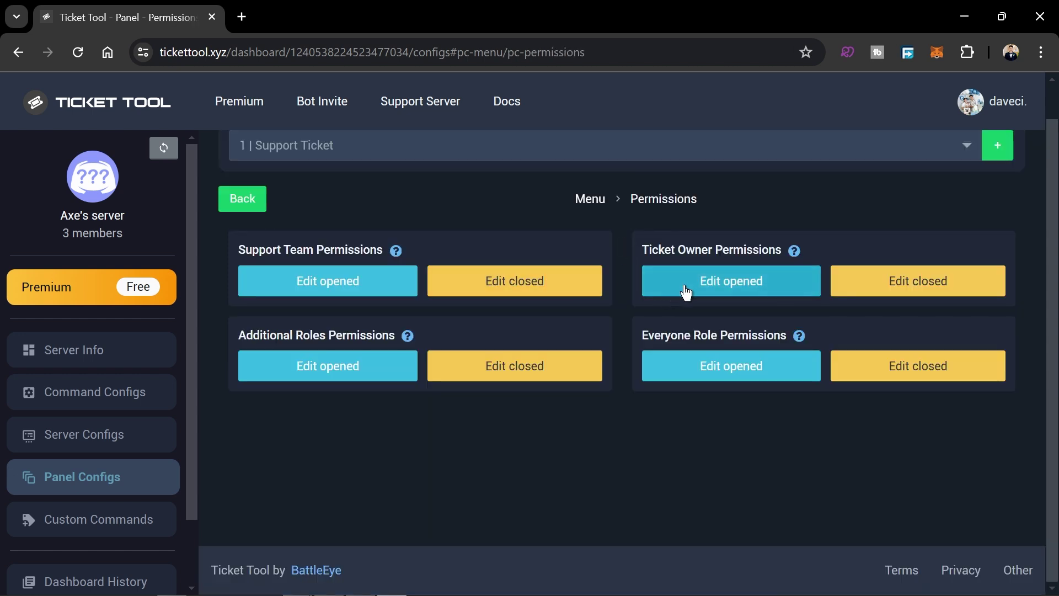
pyautogui.click(721, 288)
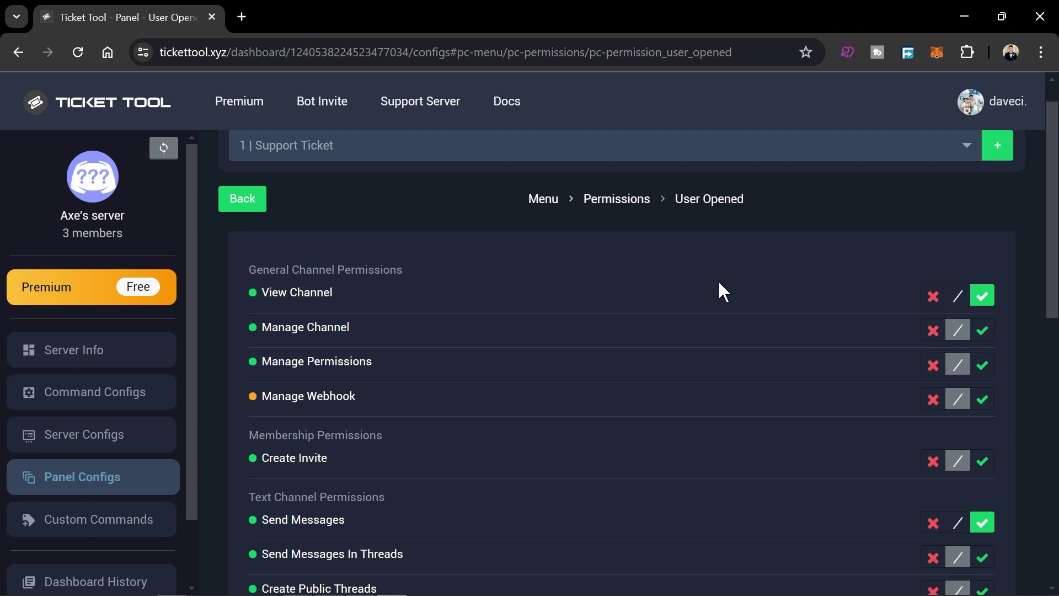
pyautogui.scroll(-6, 720, 284)
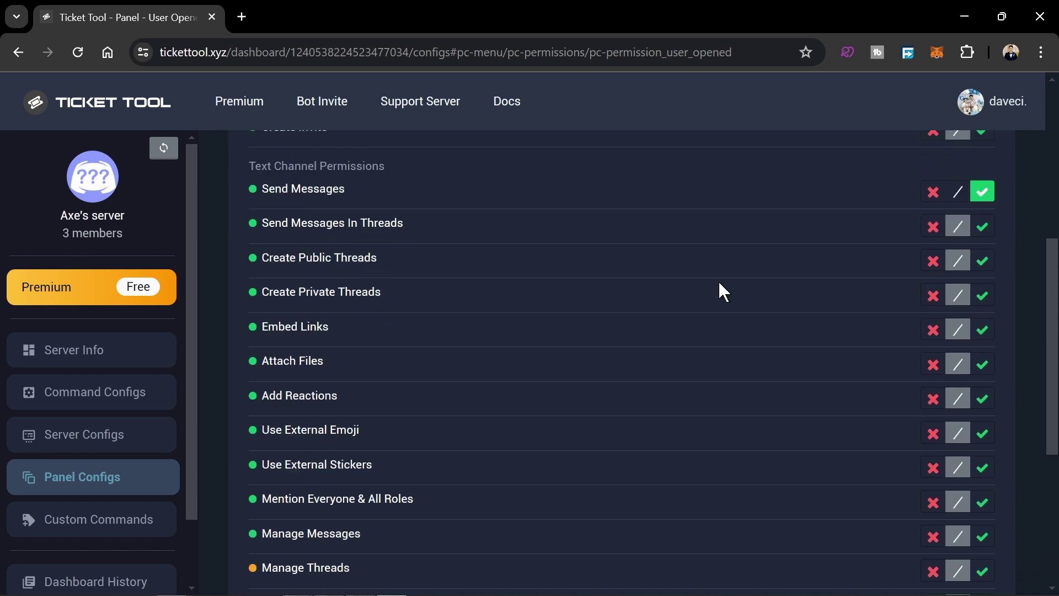
pyautogui.scroll(-4, 719, 283)
pyautogui.scroll(-1, 718, 281)
pyautogui.scroll(3, 718, 281)
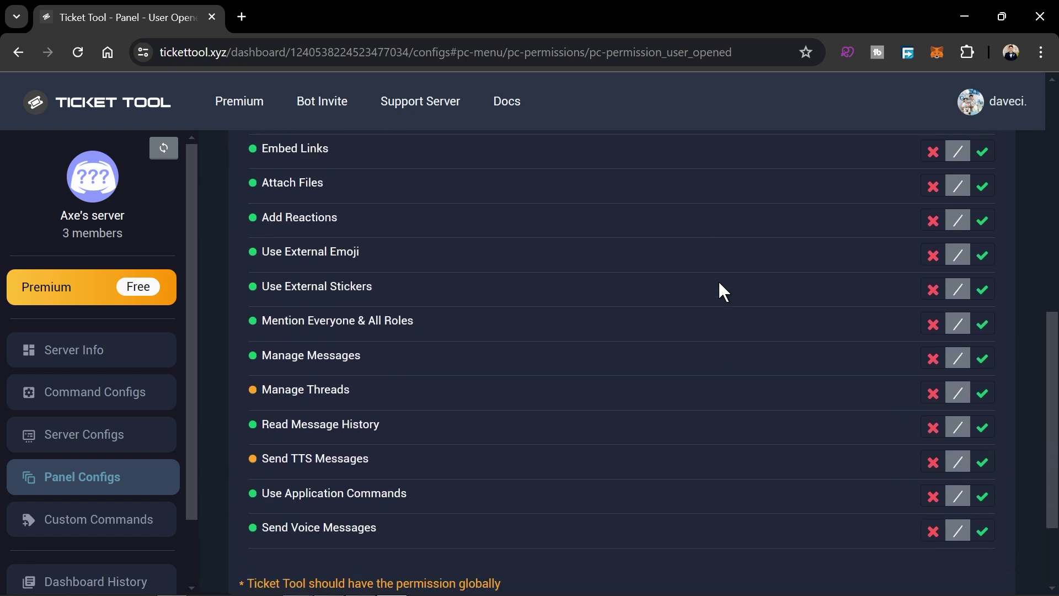
pyautogui.scroll(-1, 718, 281)
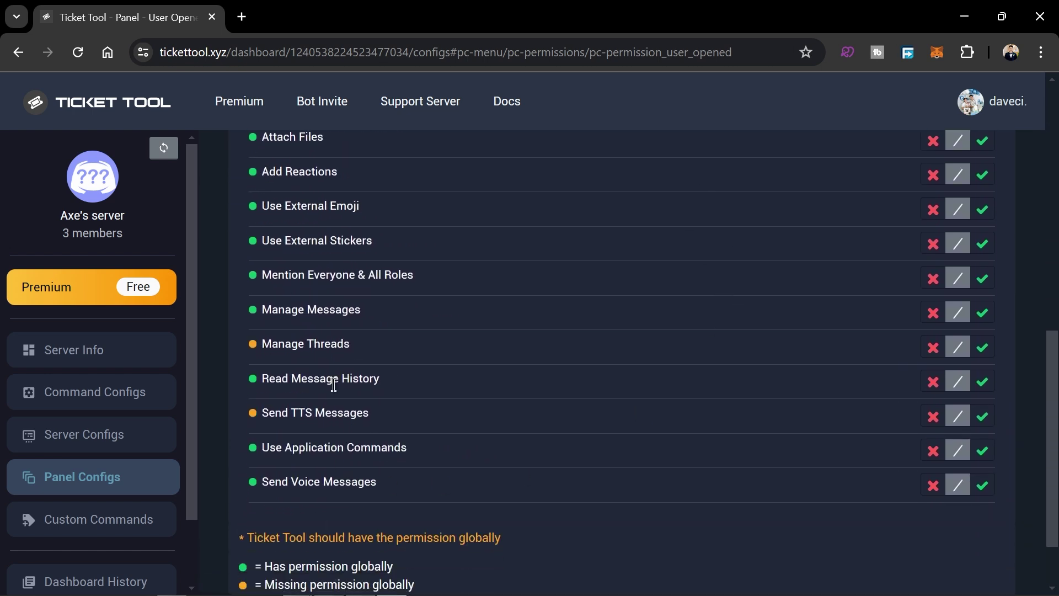
pyautogui.click(986, 384)
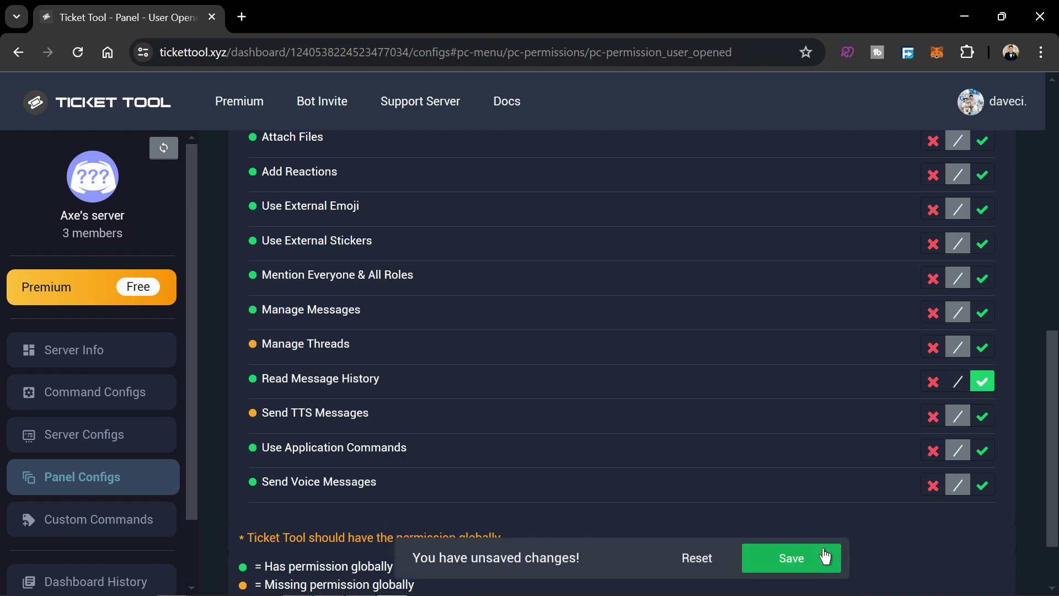
pyautogui.click(789, 559)
pyautogui.click(93, 485)
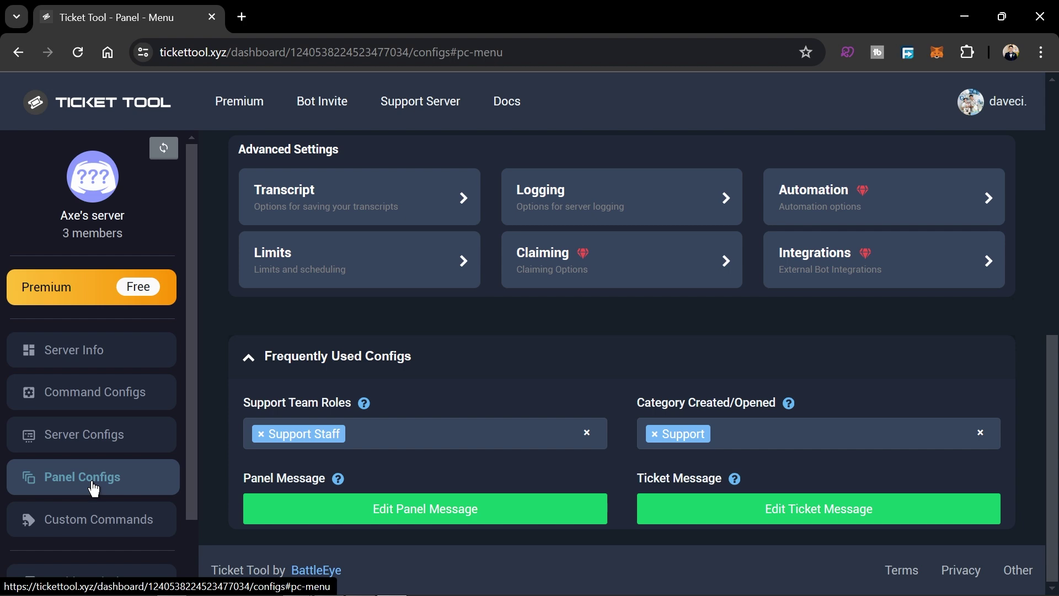
# Step: Send the Support Ticket panel to the support-ticket channel
pyautogui.scroll(10, 406, 371)
pyautogui.click(582, 232)
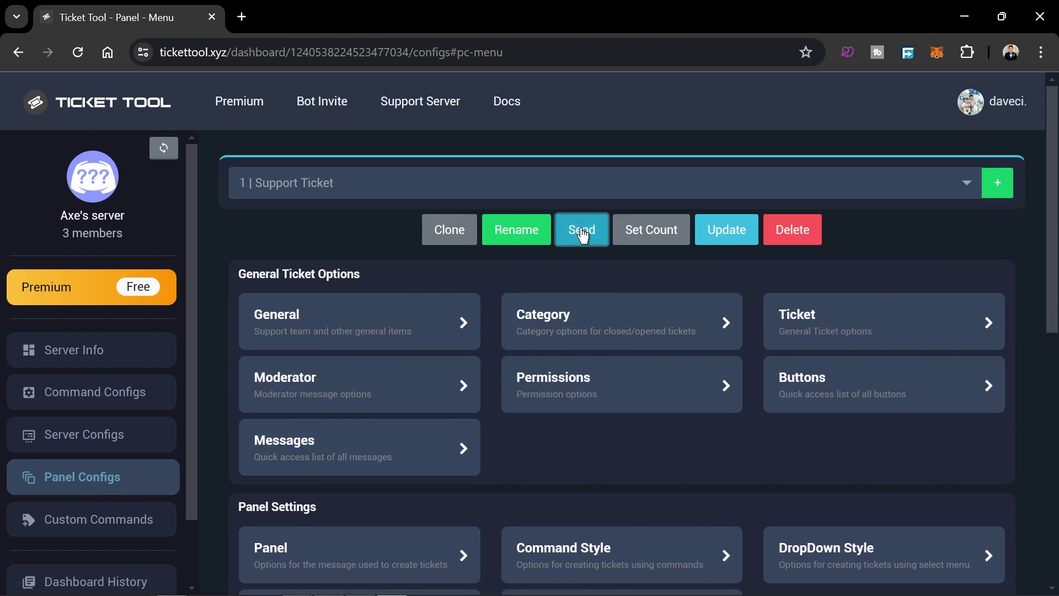
pyautogui.click(475, 385)
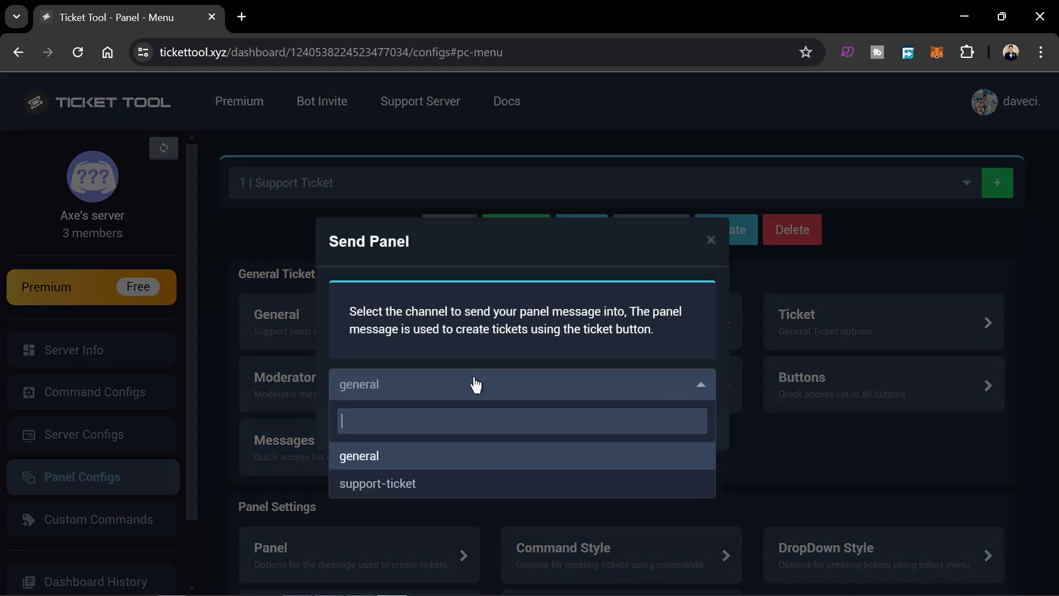
pyautogui.click(424, 483)
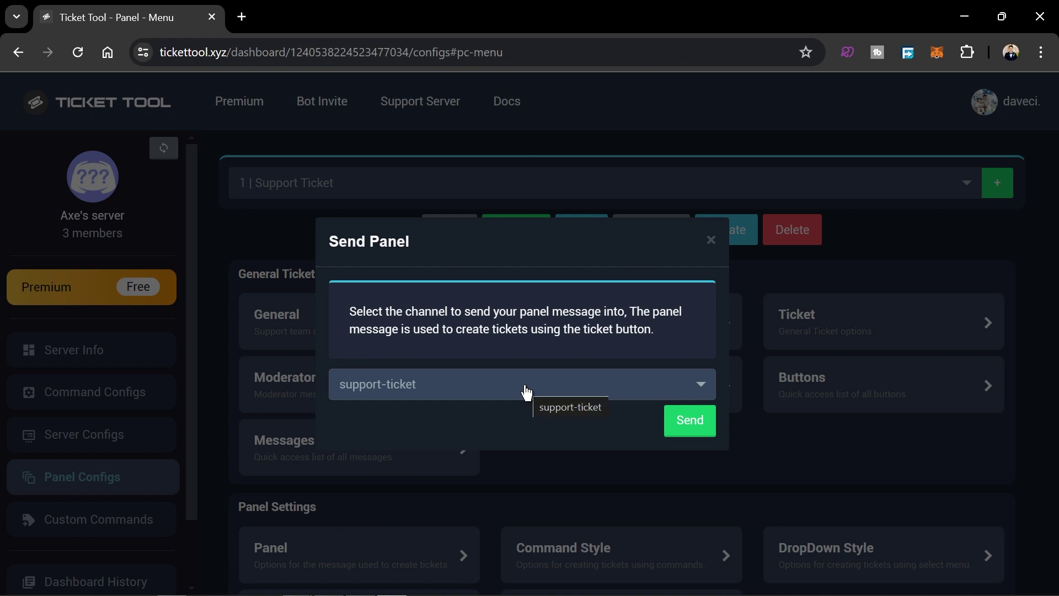
pyautogui.click(692, 422)
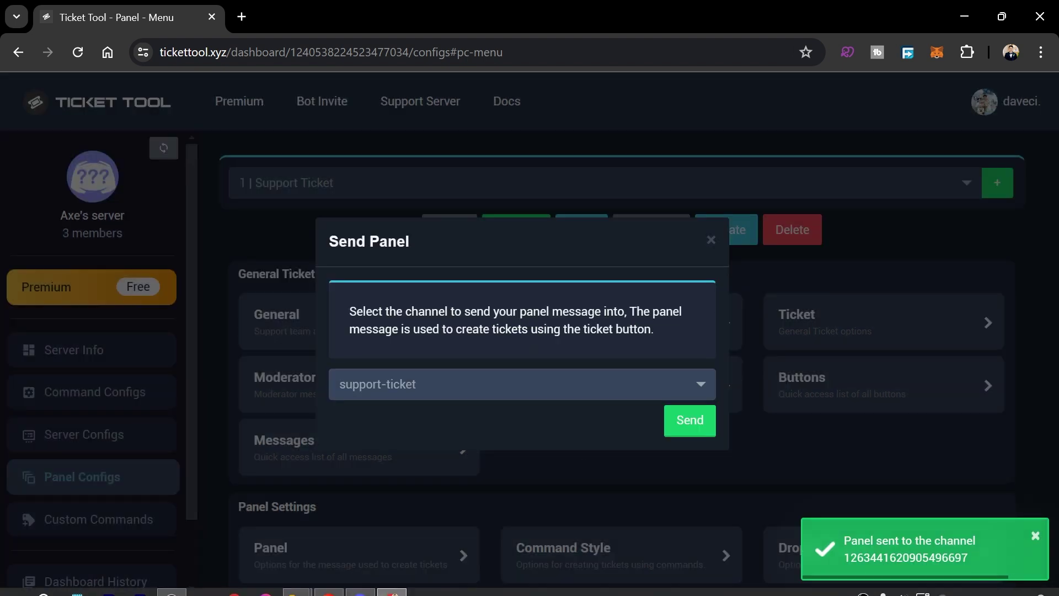
pyautogui.click(360, 583)
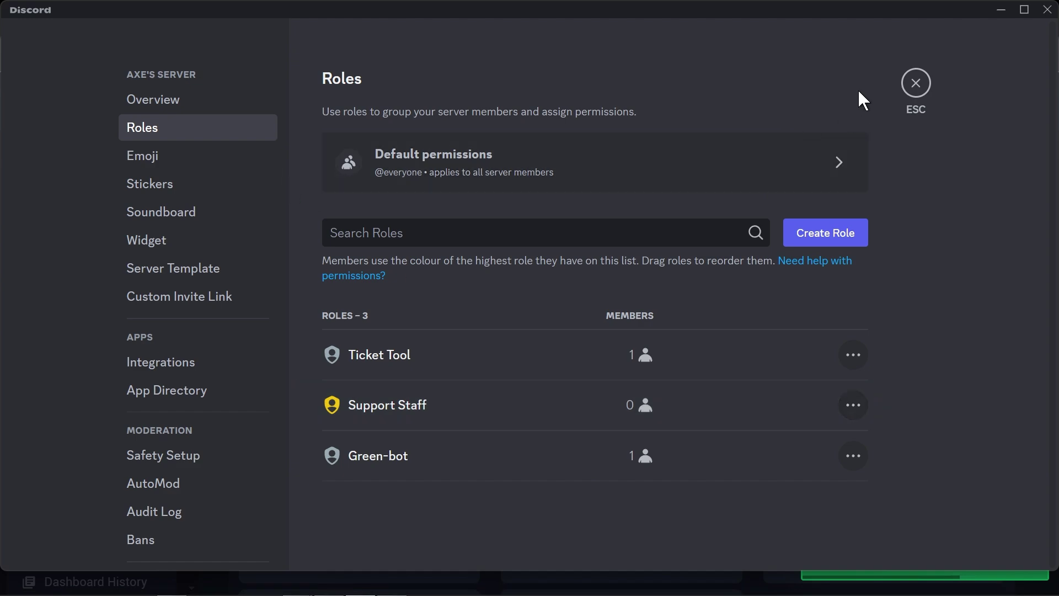
# Step: Create a ticket from the panel in #support-ticket and open the new ticket-0001 channel
pyautogui.click(916, 84)
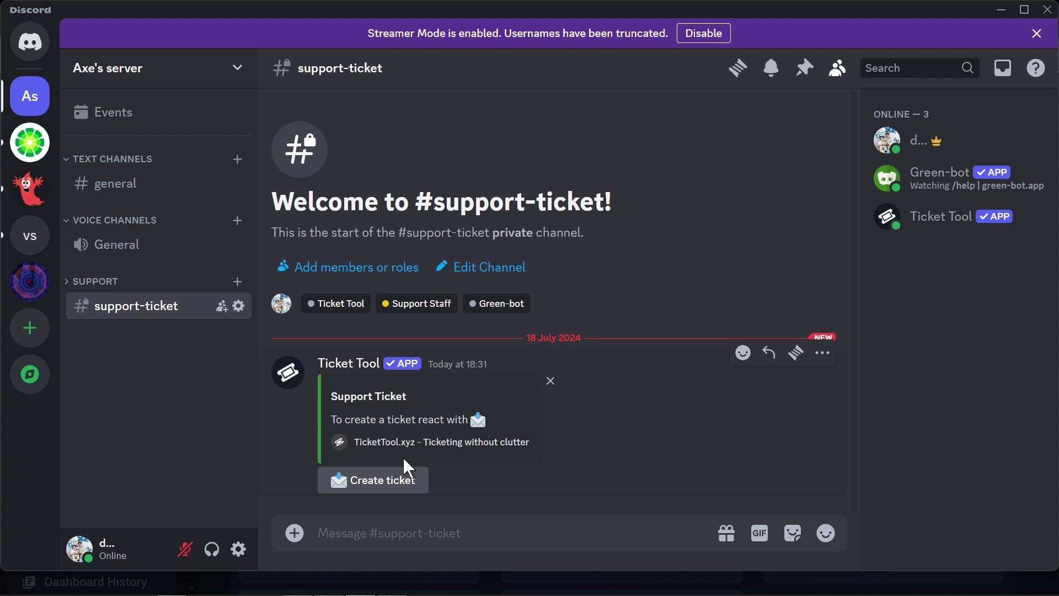
pyautogui.click(385, 489)
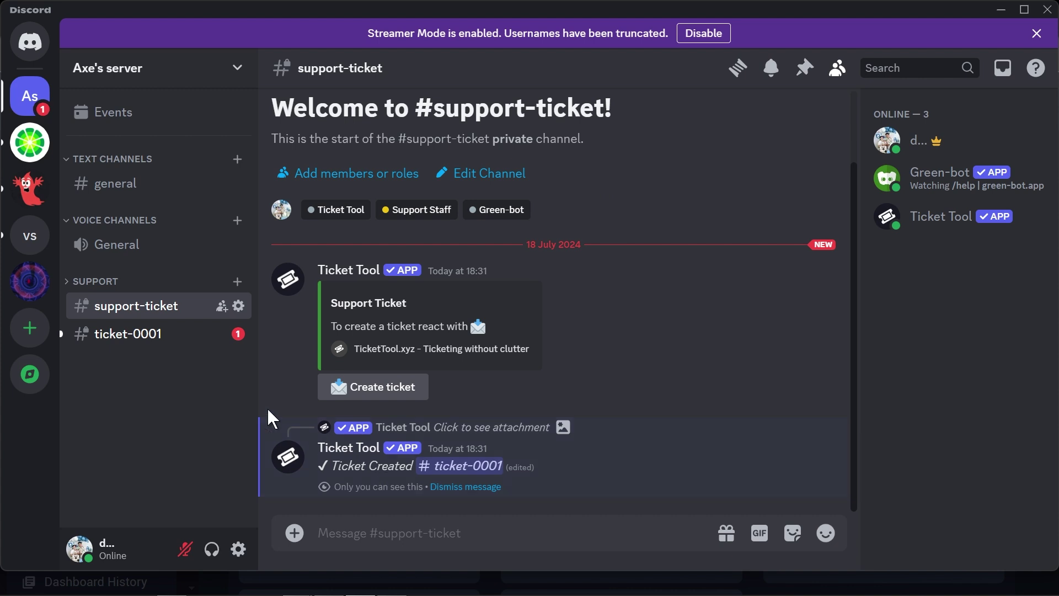
pyautogui.click(147, 331)
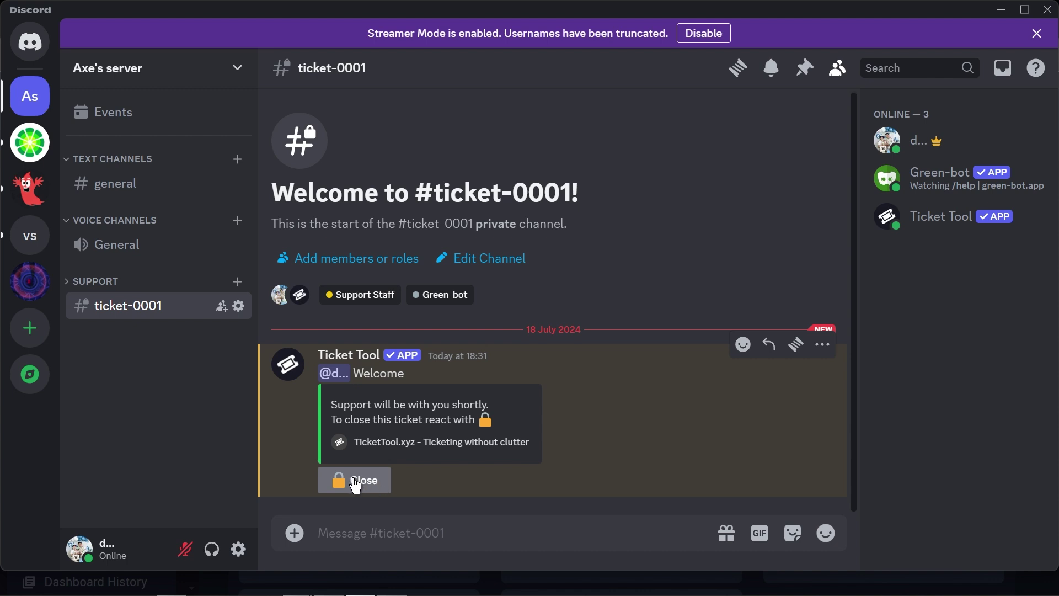
# Step: Close ticket-0001 and confirm, request a transcript, then follow the Dashboard -> Transcriptboard link
pyautogui.click(373, 486)
pyautogui.click(346, 482)
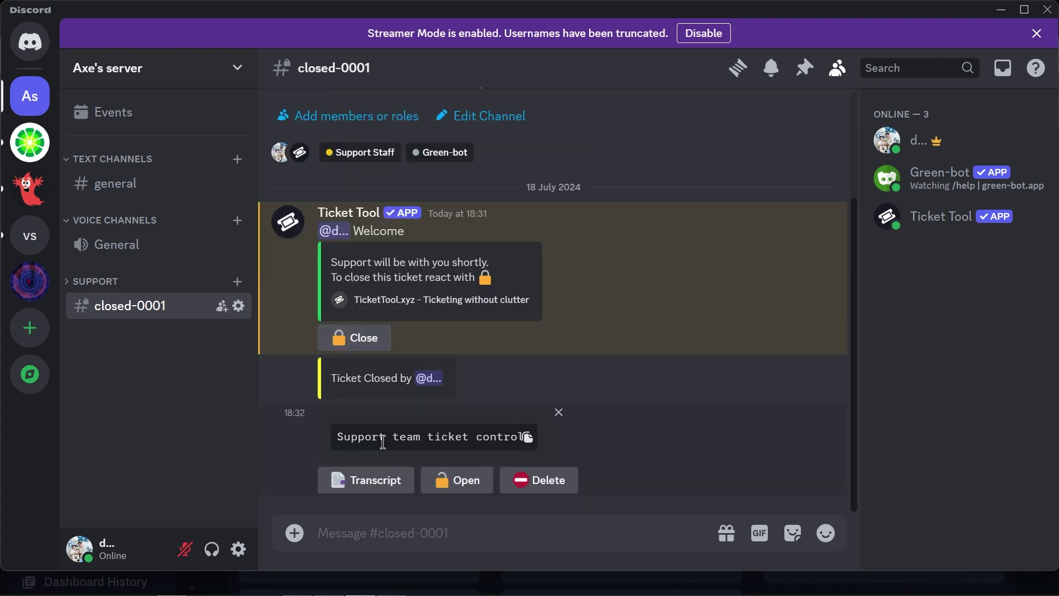
pyautogui.click(352, 486)
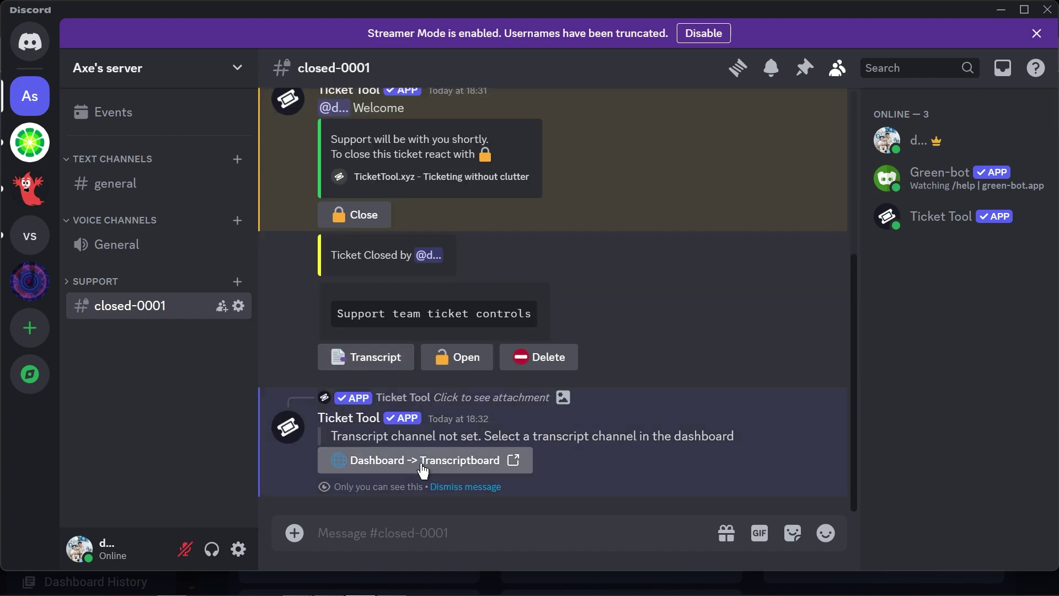
pyautogui.click(423, 462)
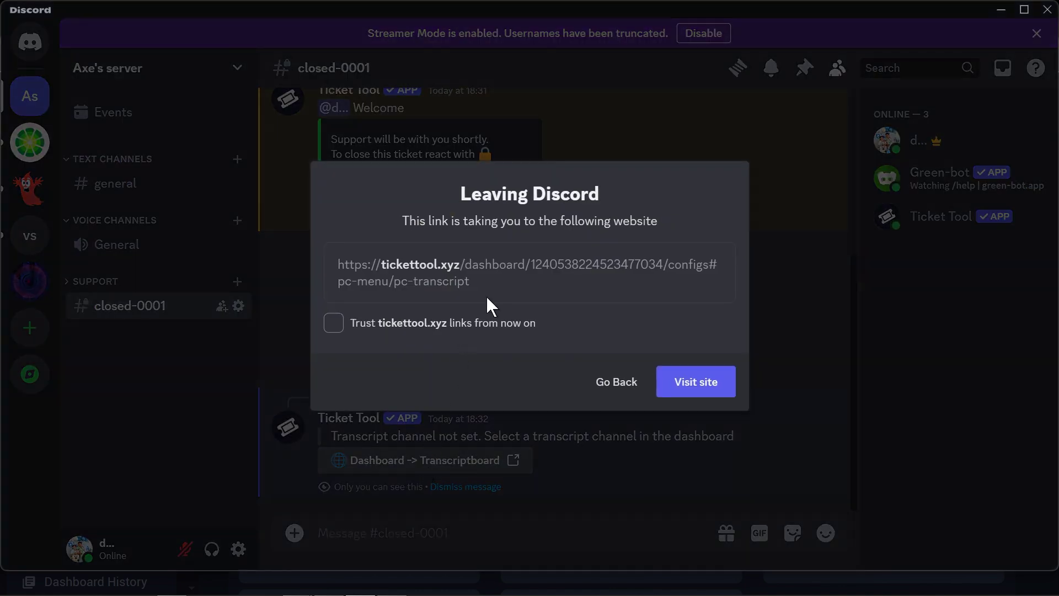
# Step: Confirm Visit site and scroll the Support Ticket panel's Transcript settings page
pyautogui.click(716, 385)
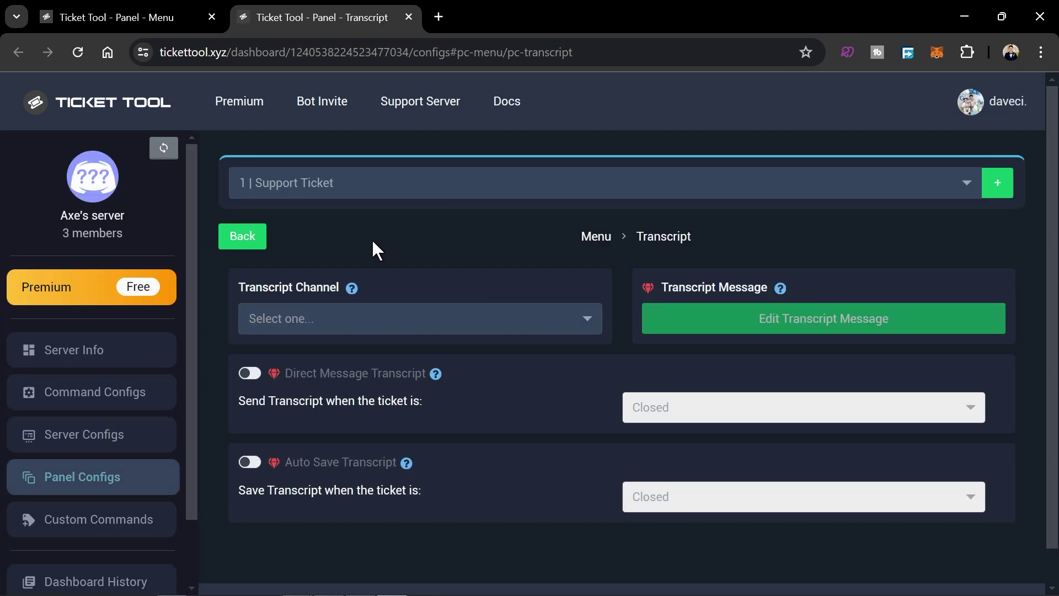
pyautogui.scroll(-1, 372, 249)
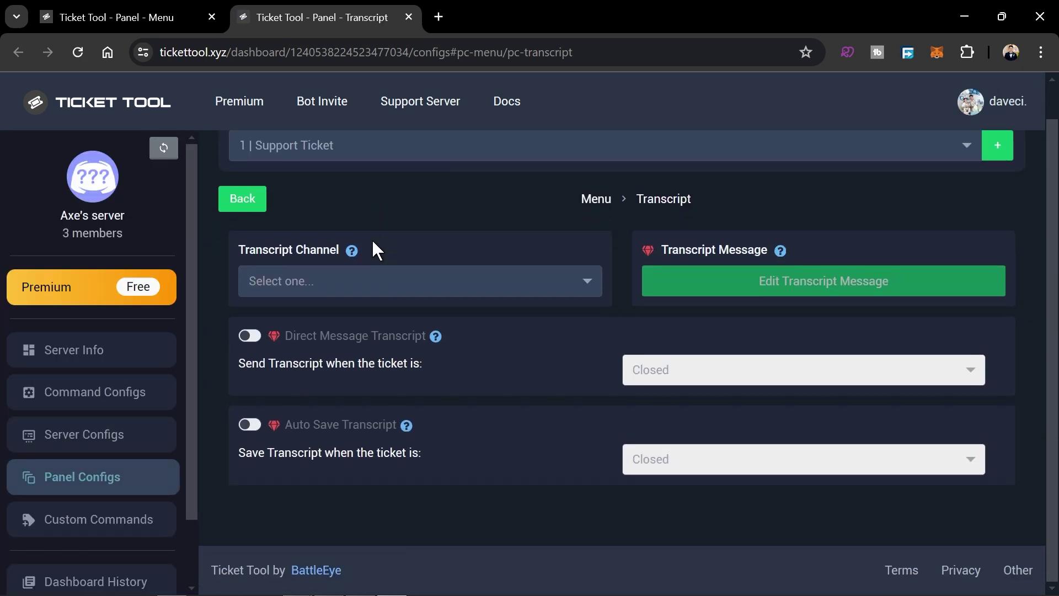